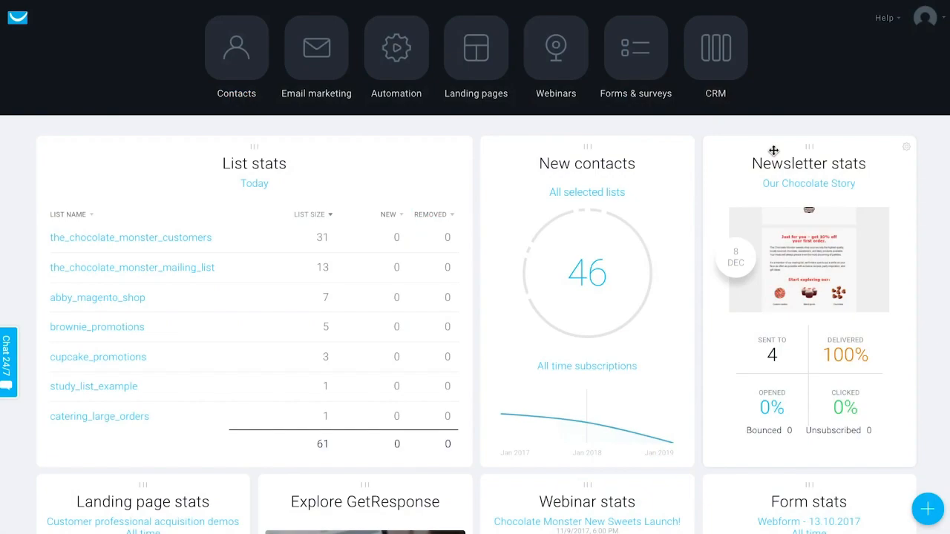
- Start creating a new form under Forms & surveys and bring up the List Builder Wizard templates
left_click(624, 78)
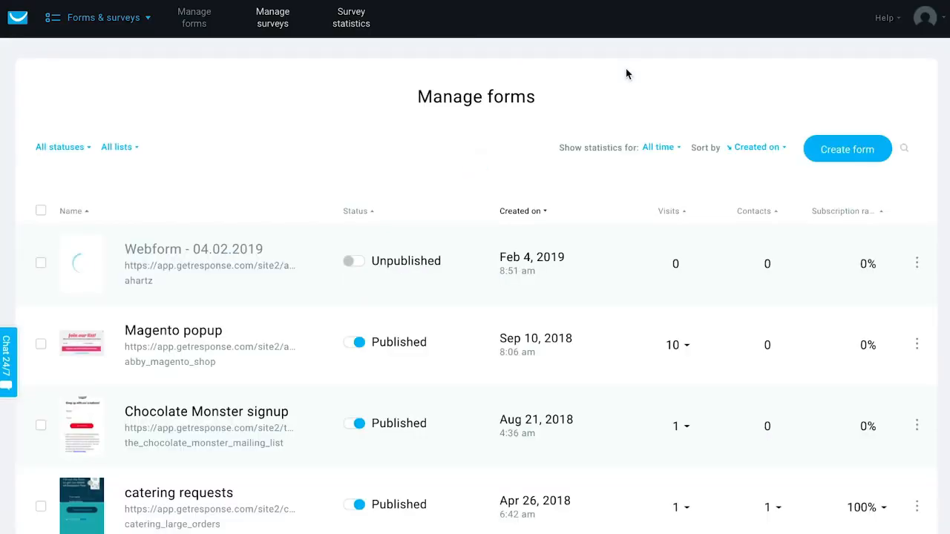
left_click(830, 150)
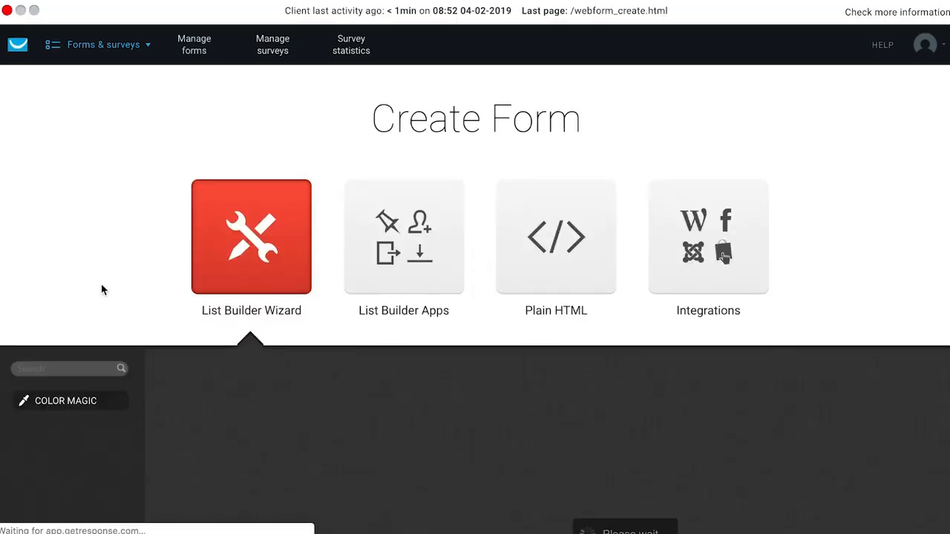
scroll(103, 289, "down", 5)
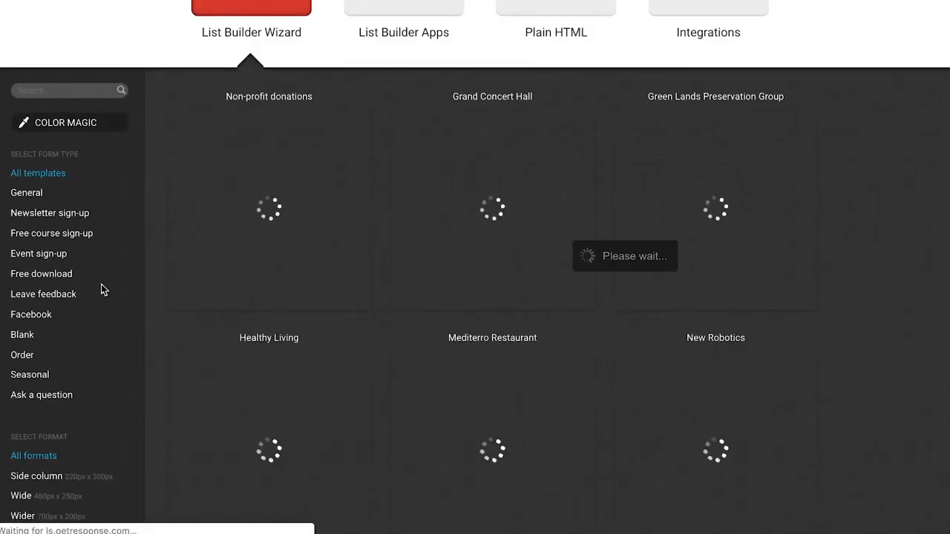
scroll(101, 289, "down", 1)
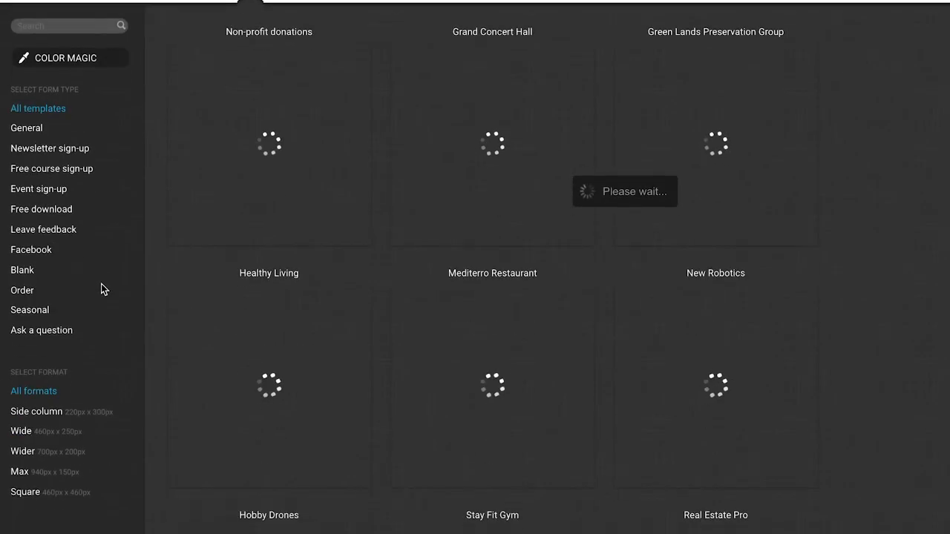
- Filter the form templates by Newsletter sign-up and by Free course sign-up, and look through them
left_click(44, 149)
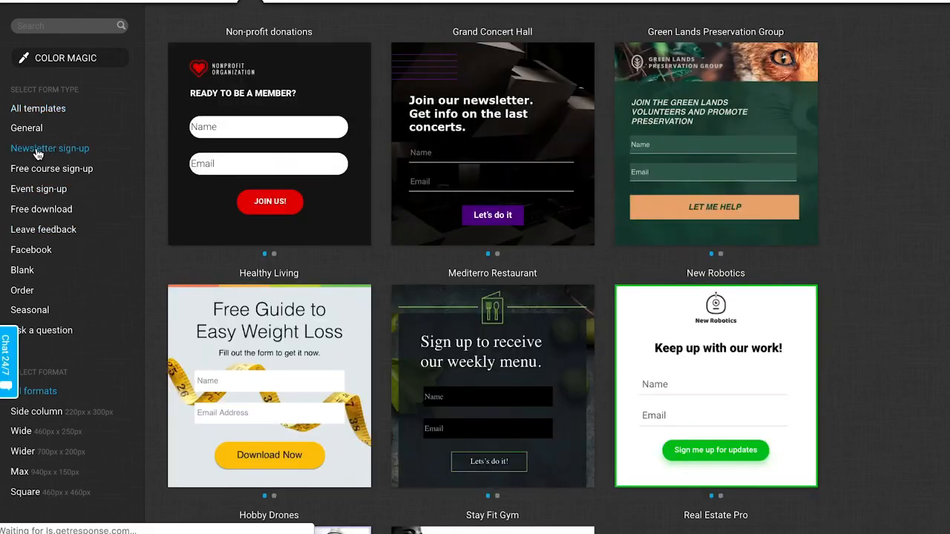
left_click(74, 170)
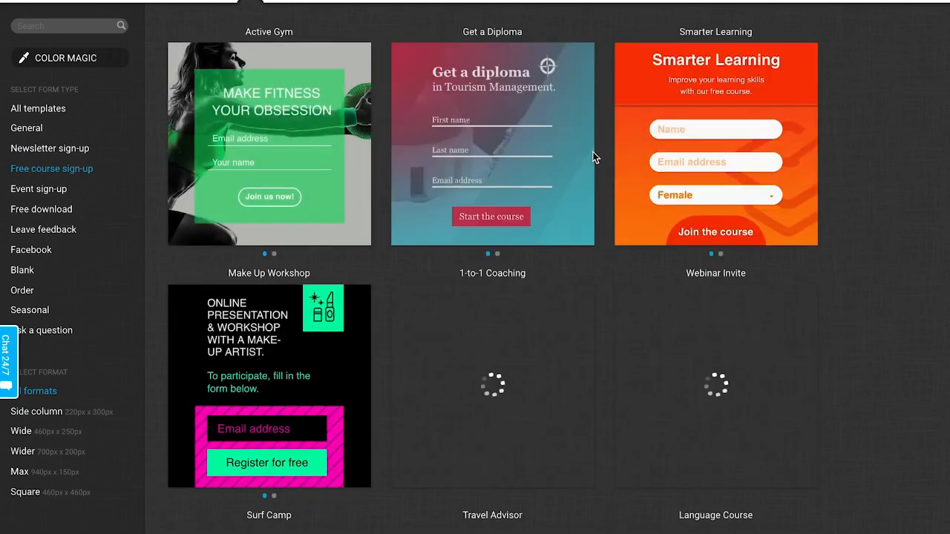
mouse_move(217, 139)
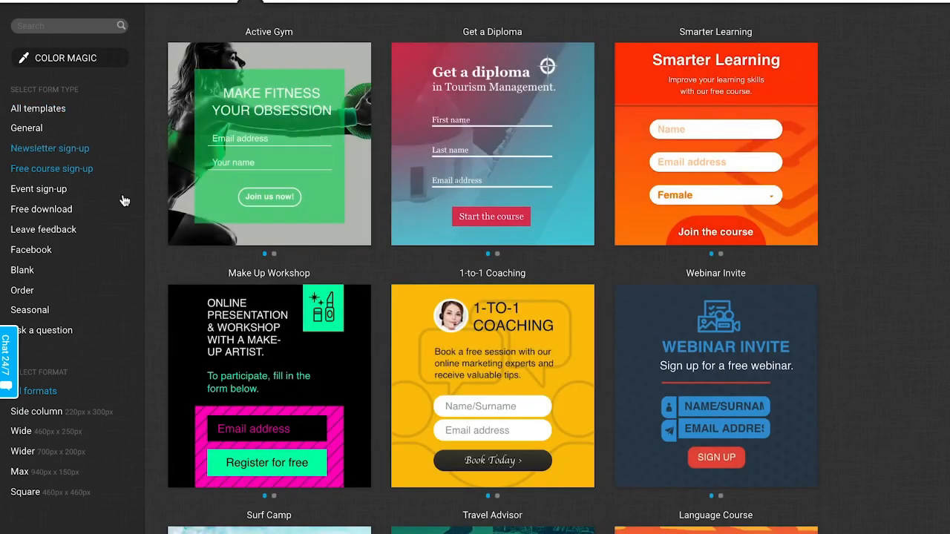
scroll(121, 303, "down", 3)
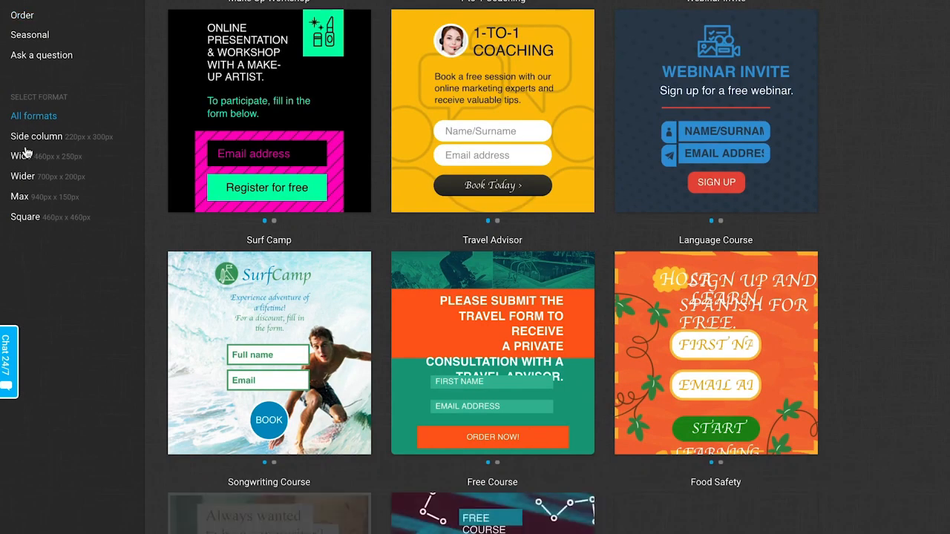
- Limit the Free course sign-up templates to the Max format (940px x 150px) and look through the banner layouts
left_click(23, 199)
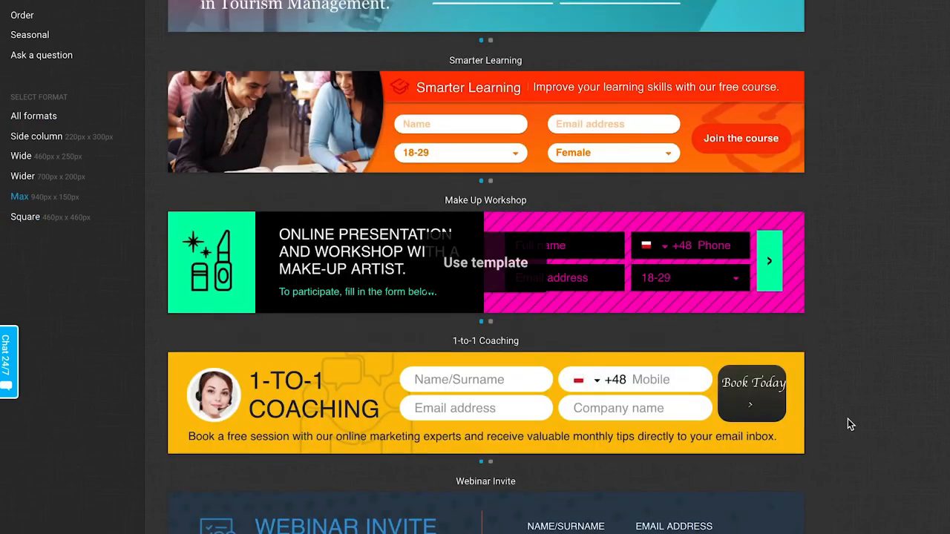
scroll(865, 322, "up", 5)
scroll(577, 443, "down", 3)
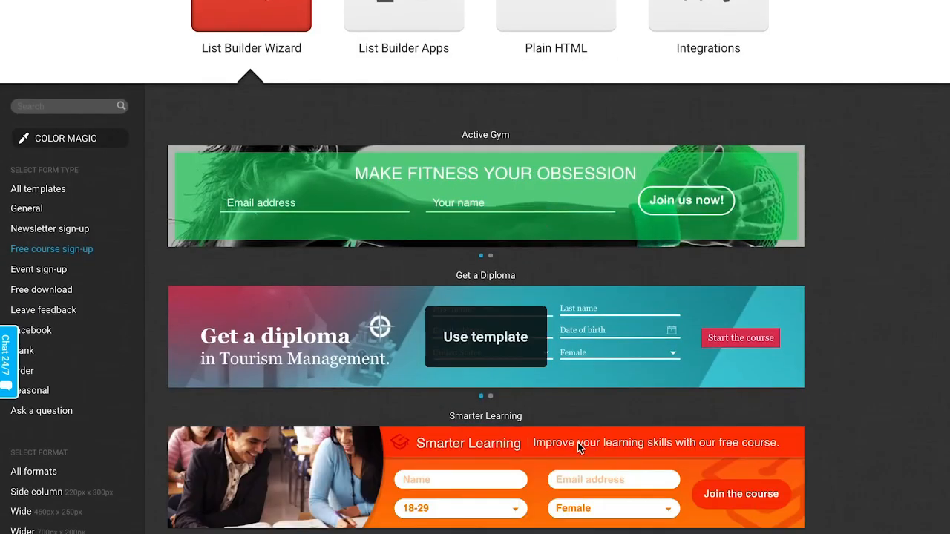
scroll(887, 312, "down", 1)
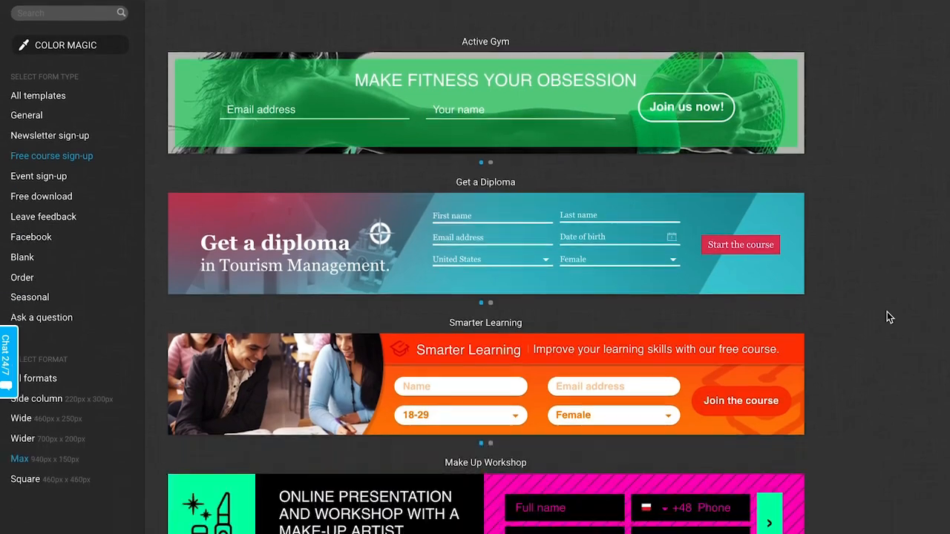
scroll(887, 310, "down", 1)
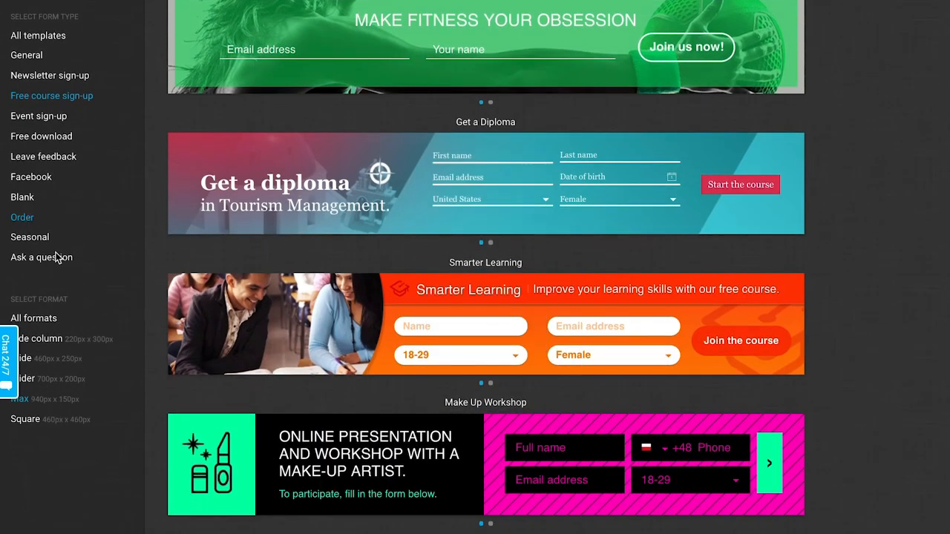
- Show templates in all formats again and view the General form type
left_click(39, 319)
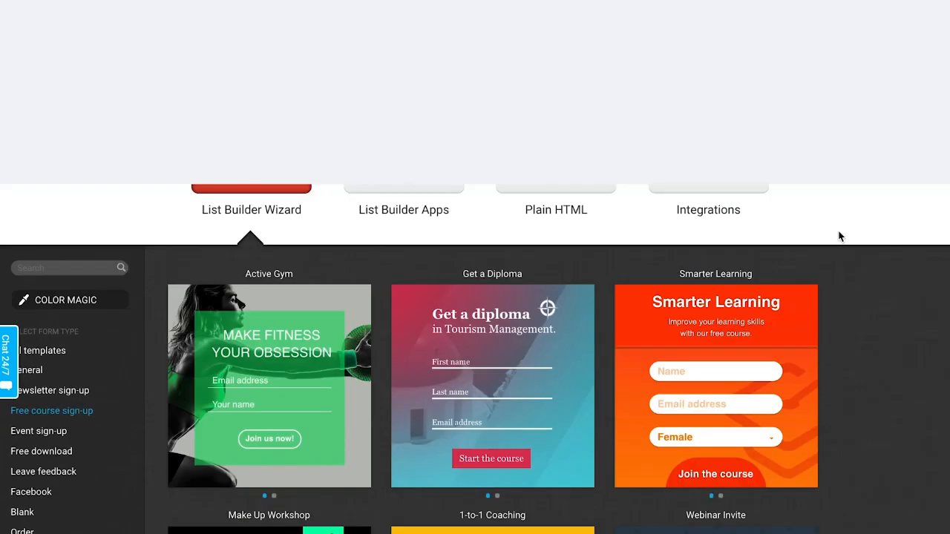
scroll(233, 373, "down", 3)
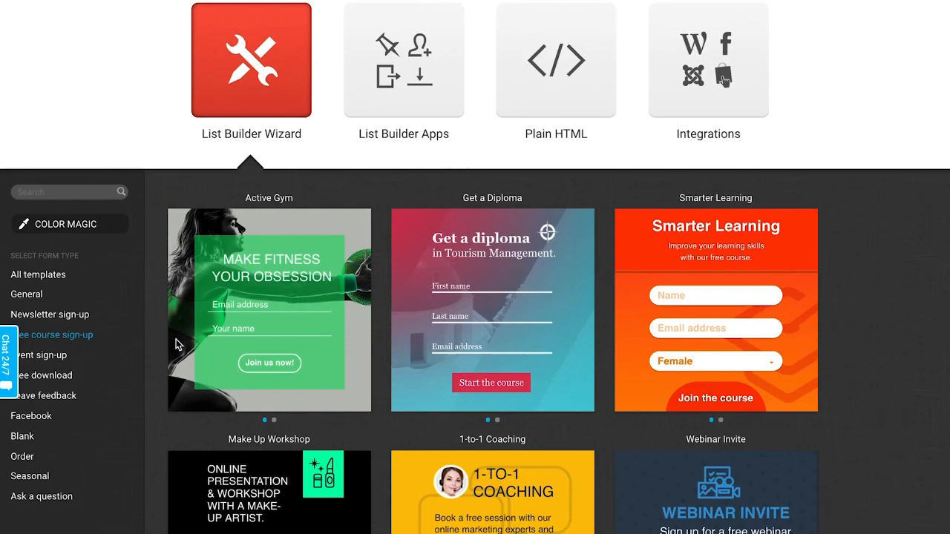
left_click(39, 299)
scroll(39, 299, "down", 3)
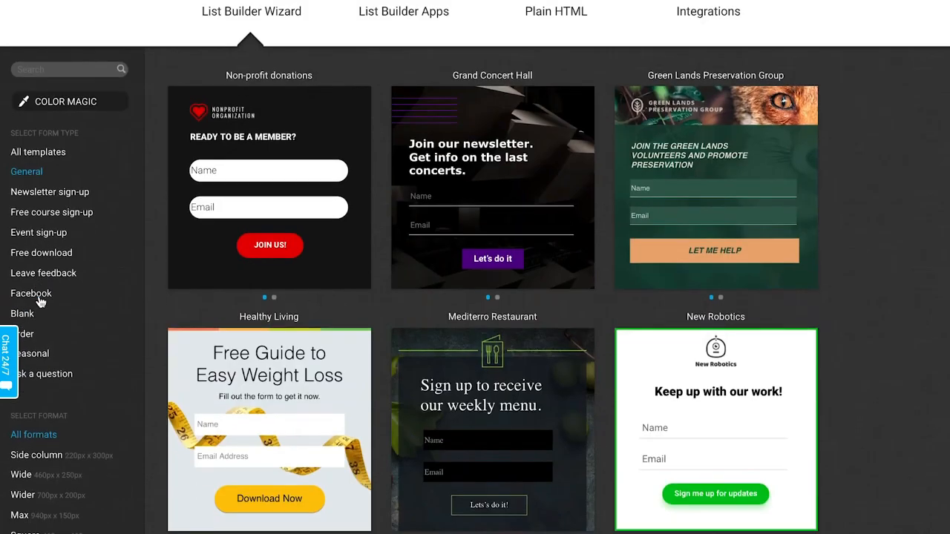
- Show the Blank form type and look over its plain templates, such as Join the Contest
left_click(39, 214)
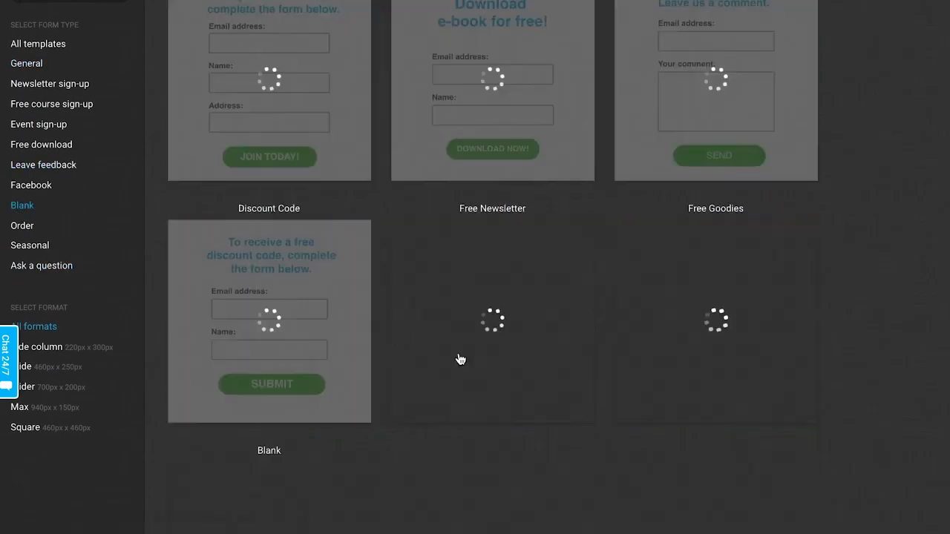
scroll(742, 382, "up", 5)
scroll(769, 383, "down", 4)
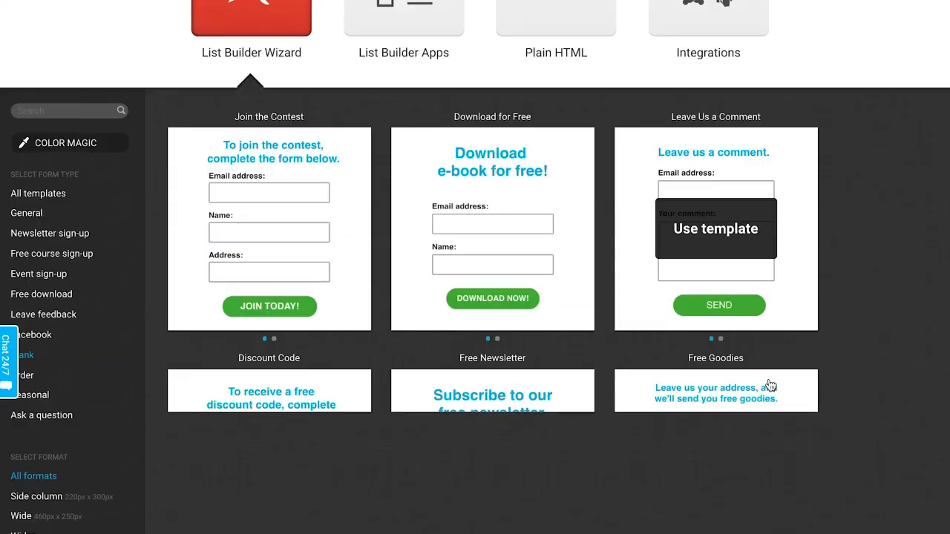
mouse_move(319, 171)
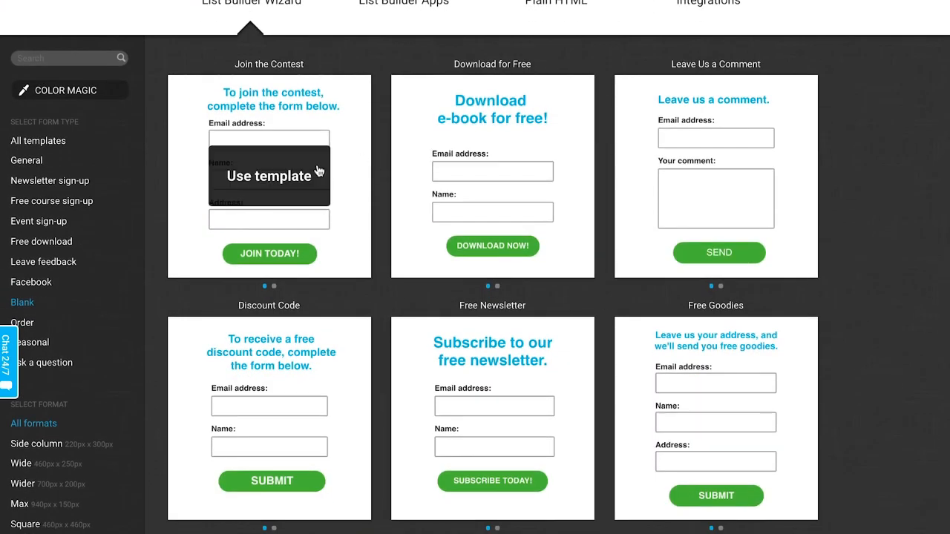
- View the Color Magic website color matching page and return to the full list of templates
left_click(74, 90)
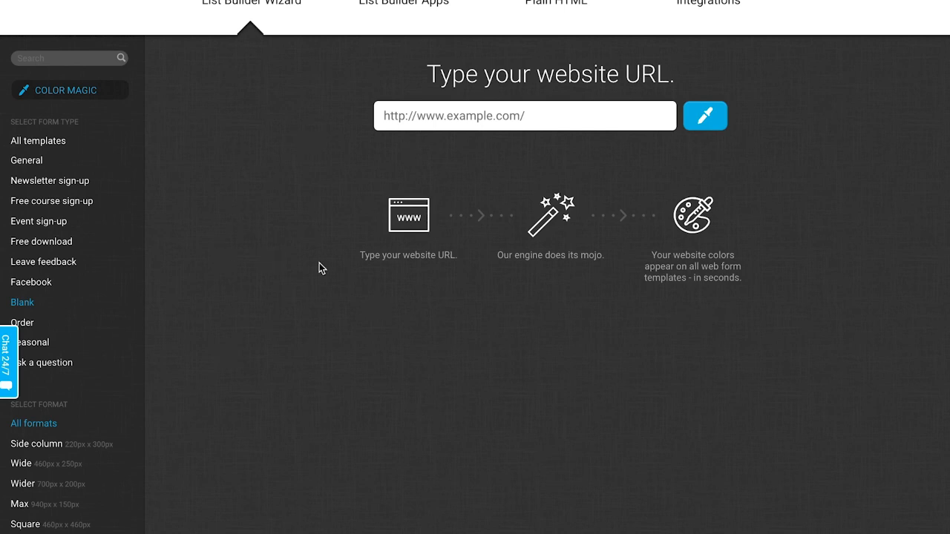
left_click(61, 146)
scroll(245, 193, "up", 2)
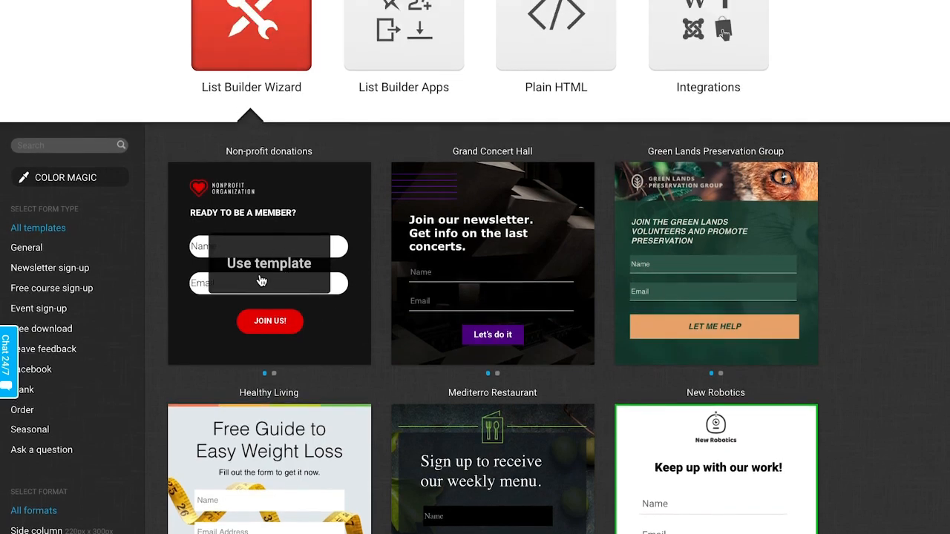
scroll(838, 117, "up", 2)
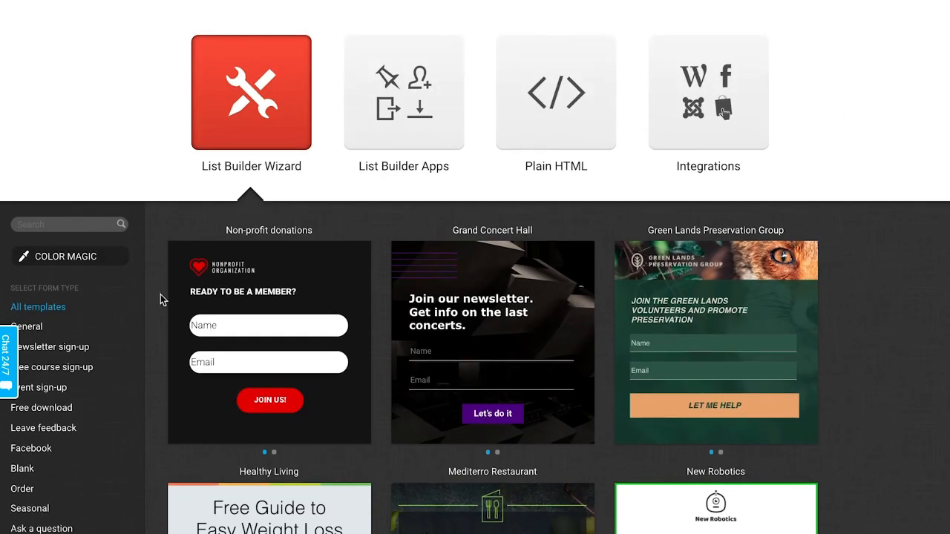
- View the available List Builder Apps and the Plain HTML form generator with its code and settings
left_click(422, 89)
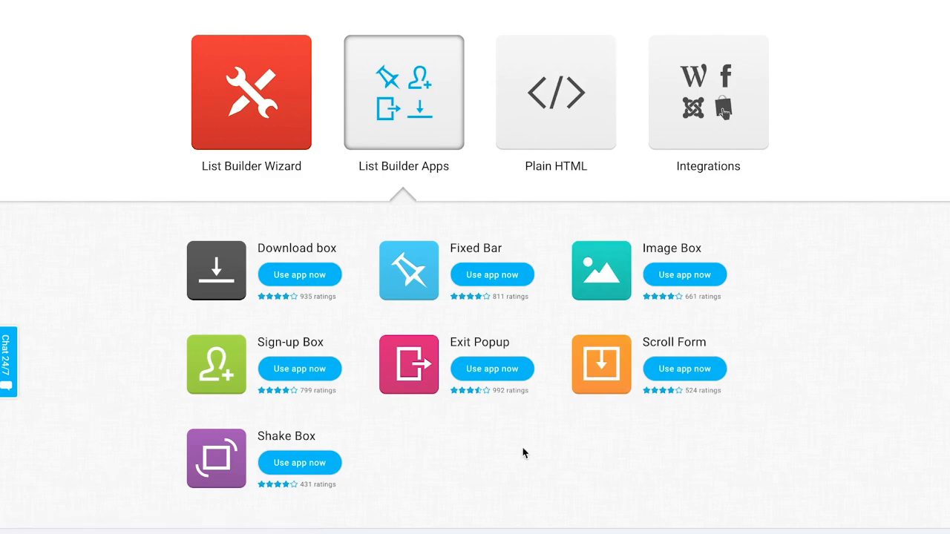
left_click(554, 117)
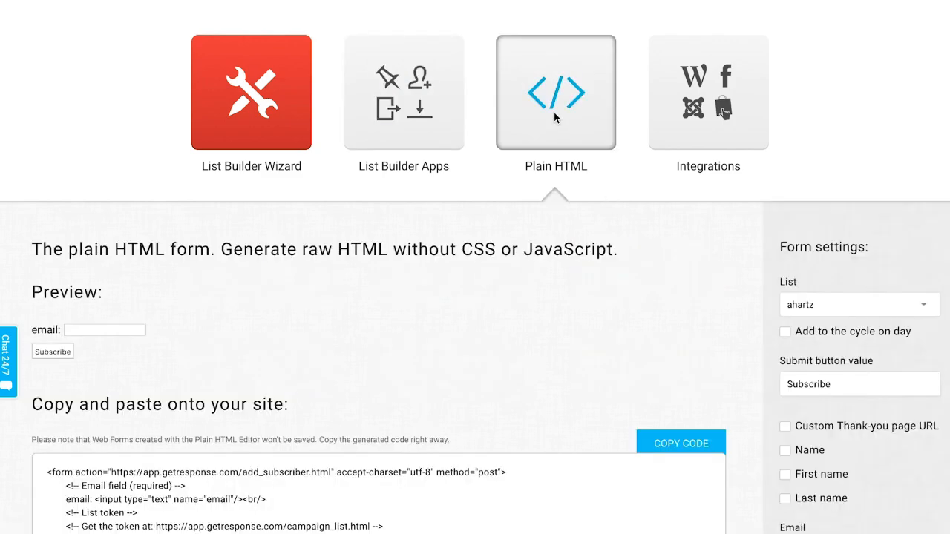
scroll(604, 167, "down", 3)
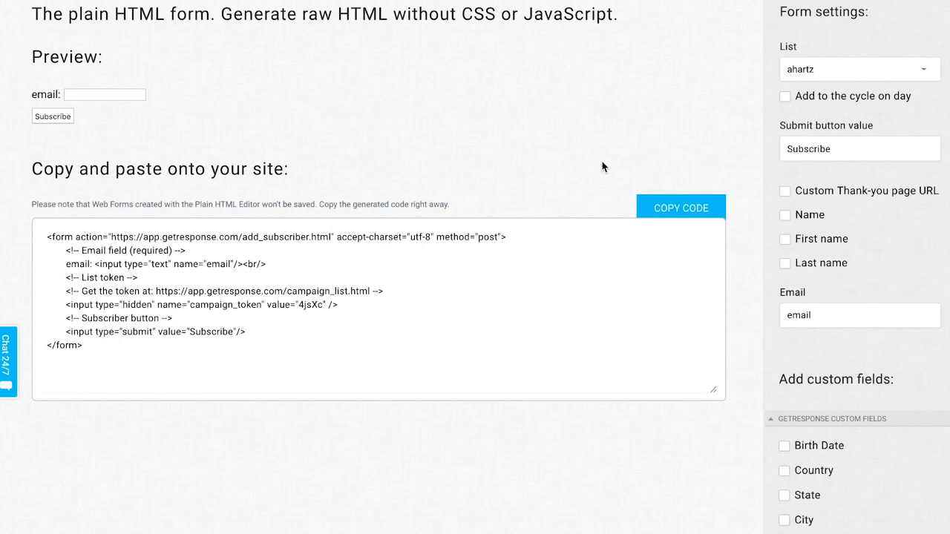
scroll(626, 153, "up", 3)
- Look through the form integrations offered for websites, from Facebook Web Form App to Drupal
left_click(719, 78)
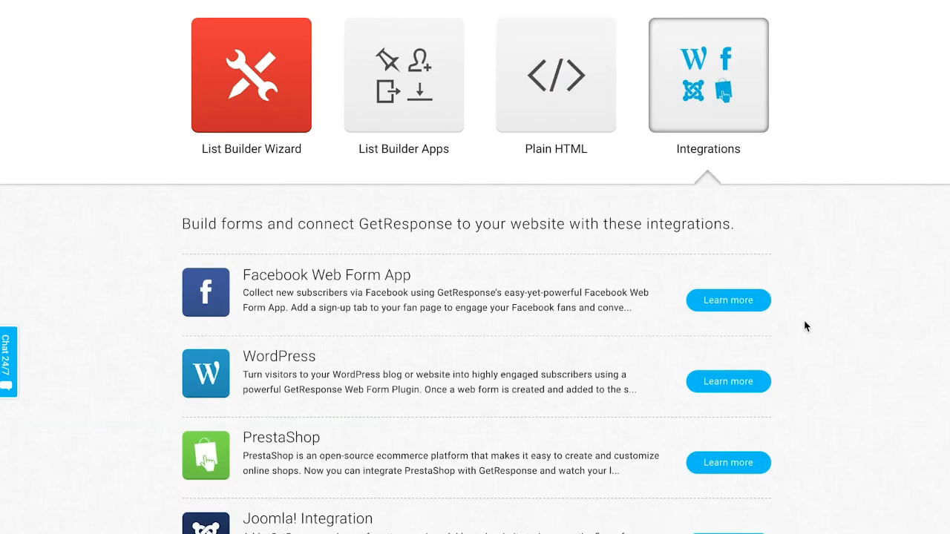
scroll(804, 322, "down", 3)
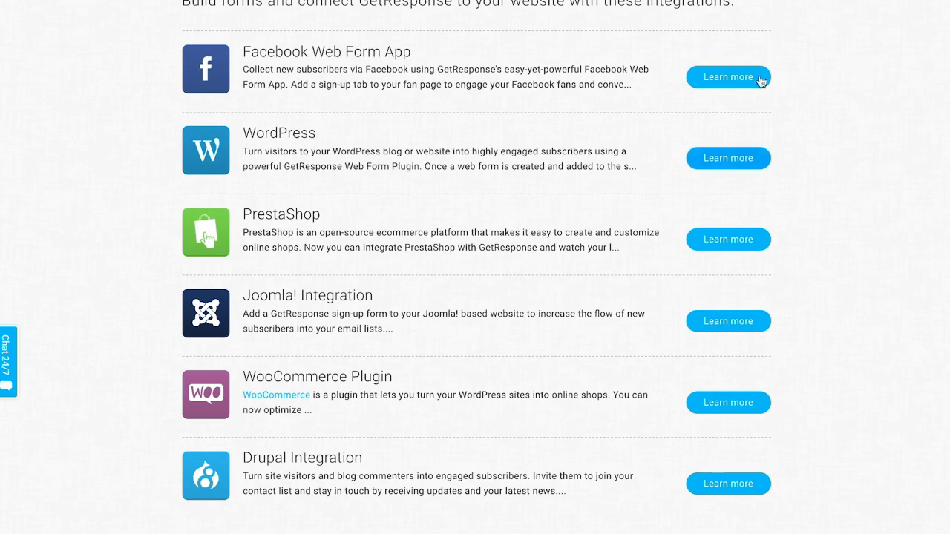
scroll(761, 83, "up", 2)
scroll(765, 92, "up", 1)
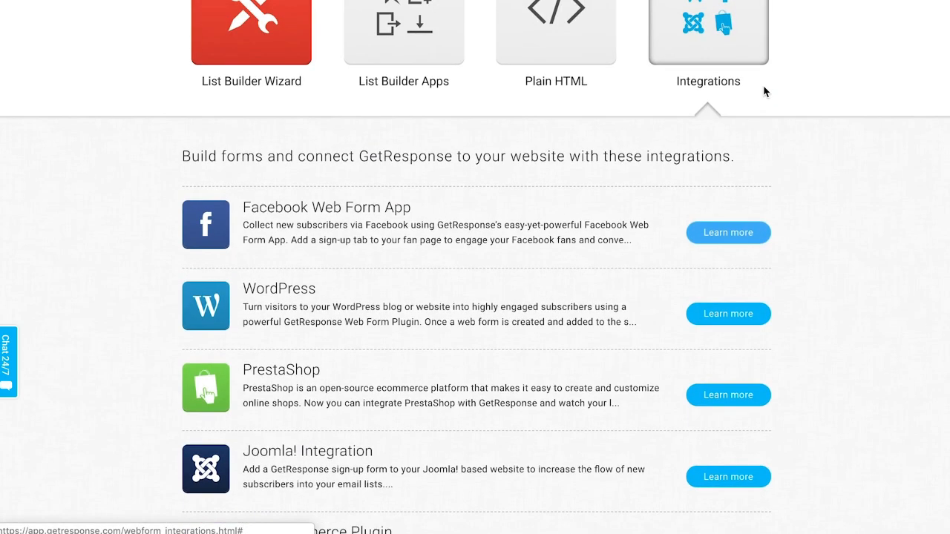
- Return to the List Builder Wizard, use the Non-profit donations template, and review the fields that can be added
left_click(290, 47)
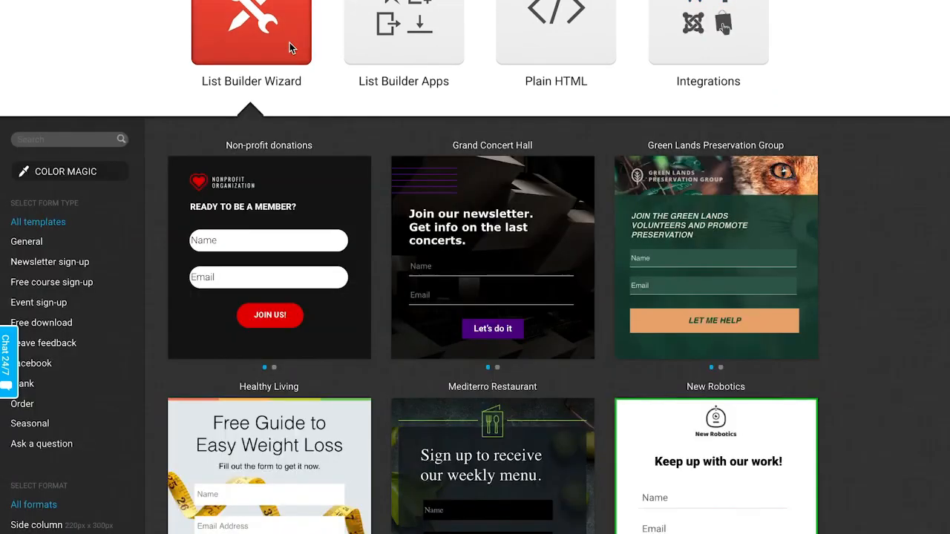
left_click(277, 259)
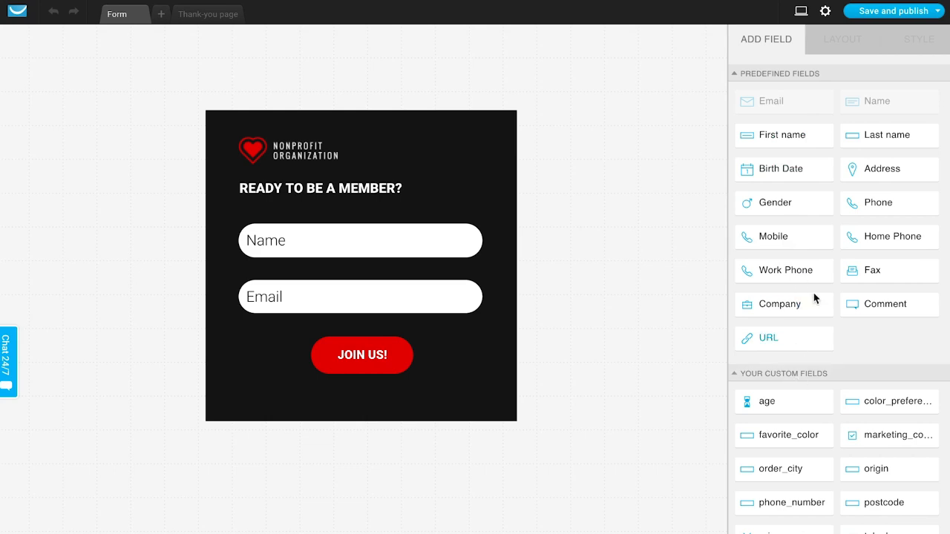
scroll(806, 122, "down", 3)
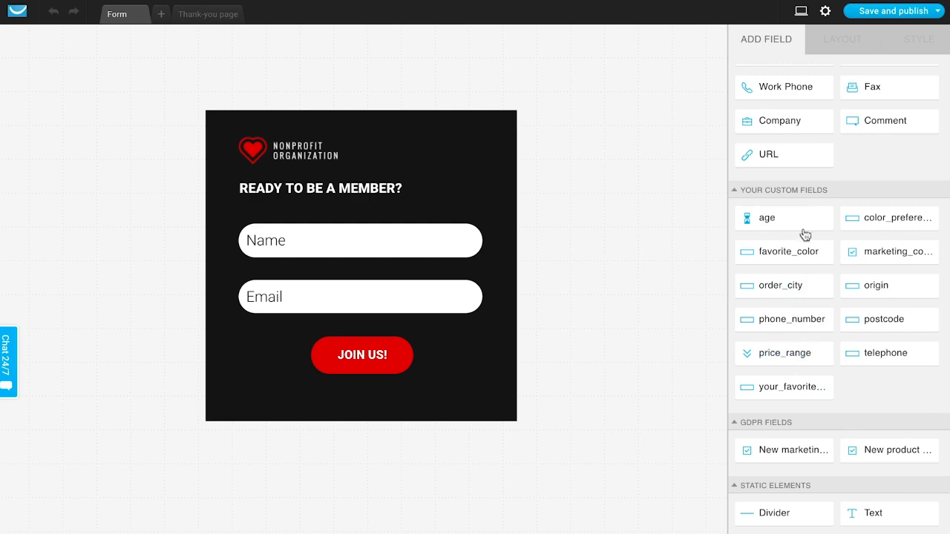
scroll(859, 273, "down", 2)
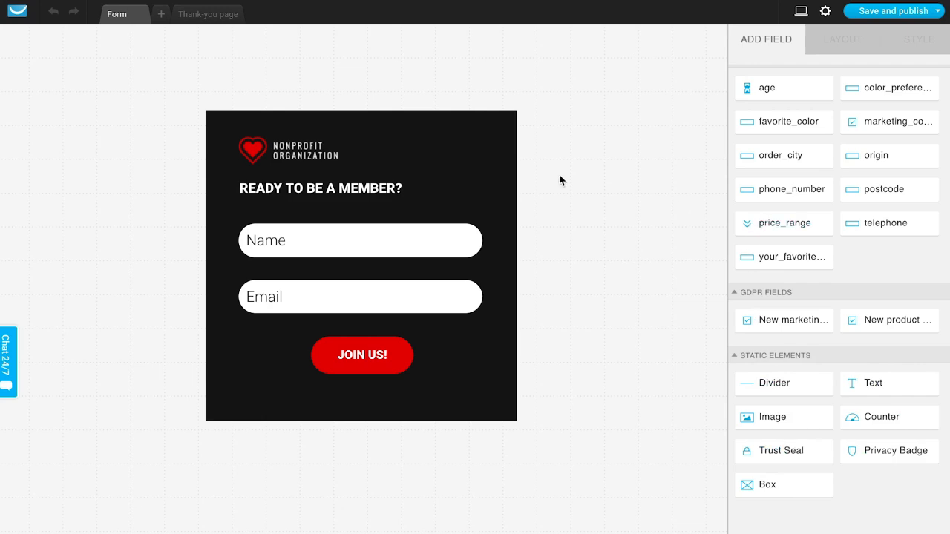
- Select the form background, the headline, the Name field and the Email field one after another to inspect them
left_click(473, 158)
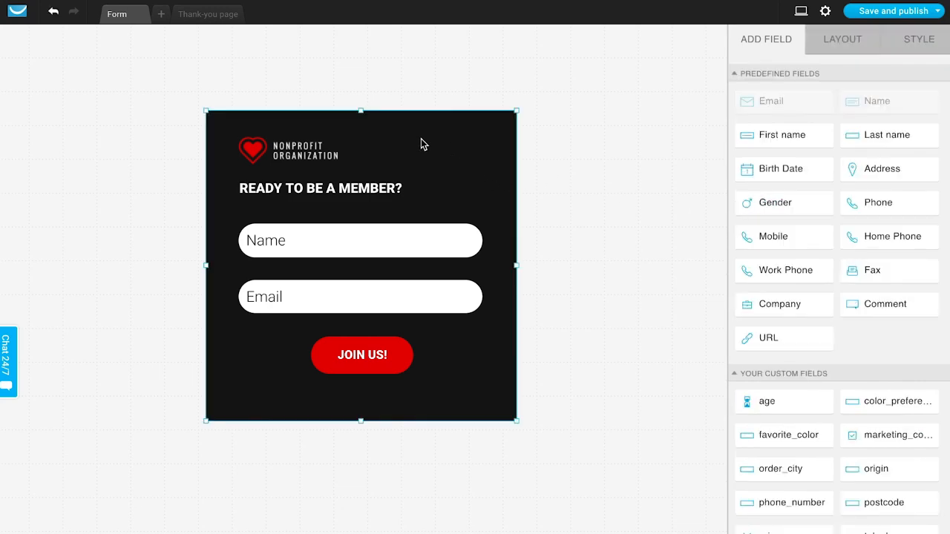
left_click(285, 192)
left_click(296, 238)
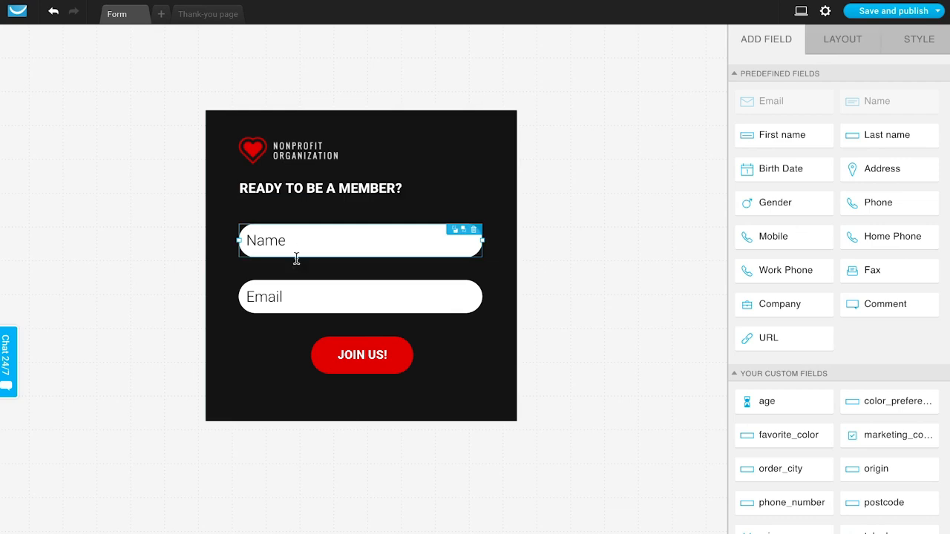
left_click(297, 287)
- Select the form background and resize it to be shorter and slightly wider
left_click(451, 374)
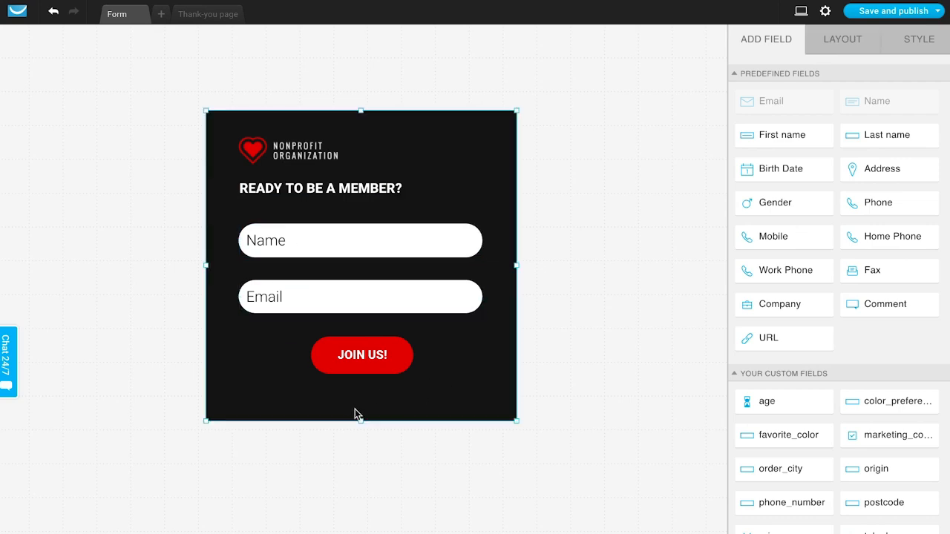
mouse_move(360, 421)
left_mouse_down()
mouse_move(356, 502)
mouse_move(361, 408)
left_mouse_up()
mouse_move(512, 267)
left_mouse_down()
mouse_move(587, 274)
mouse_move(501, 282)
mouse_move(519, 277)
left_mouse_up()
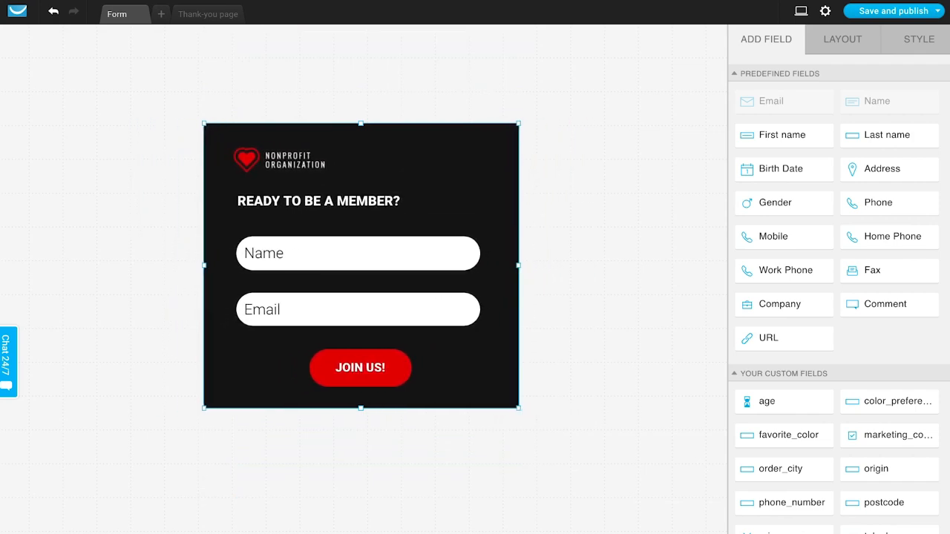
- Try the Pop over display type for the form and set the type to Scroll Form instead
left_click(868, 43)
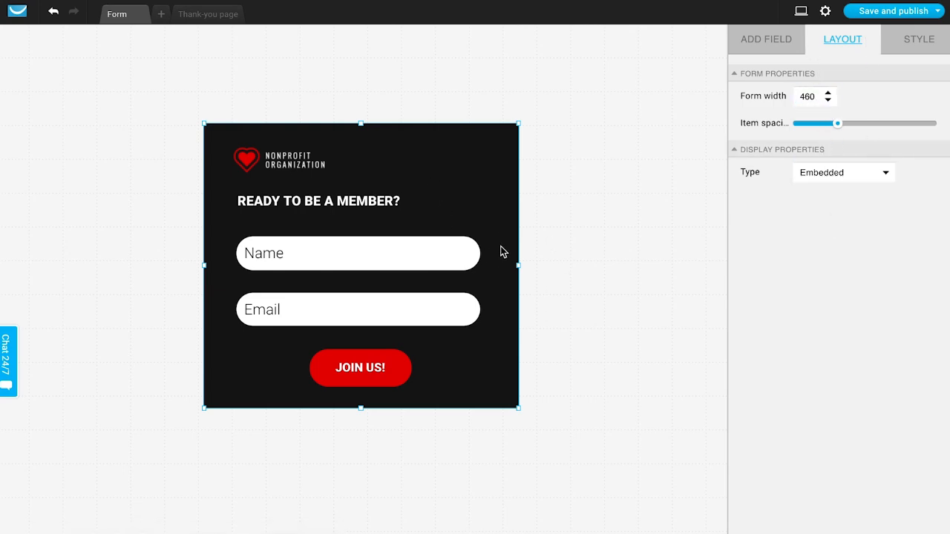
left_click(853, 178)
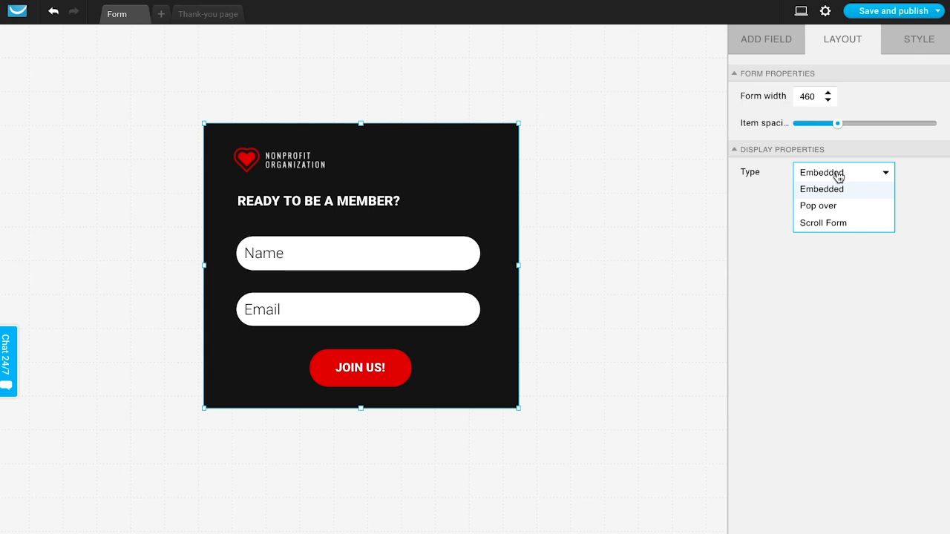
left_click(823, 211)
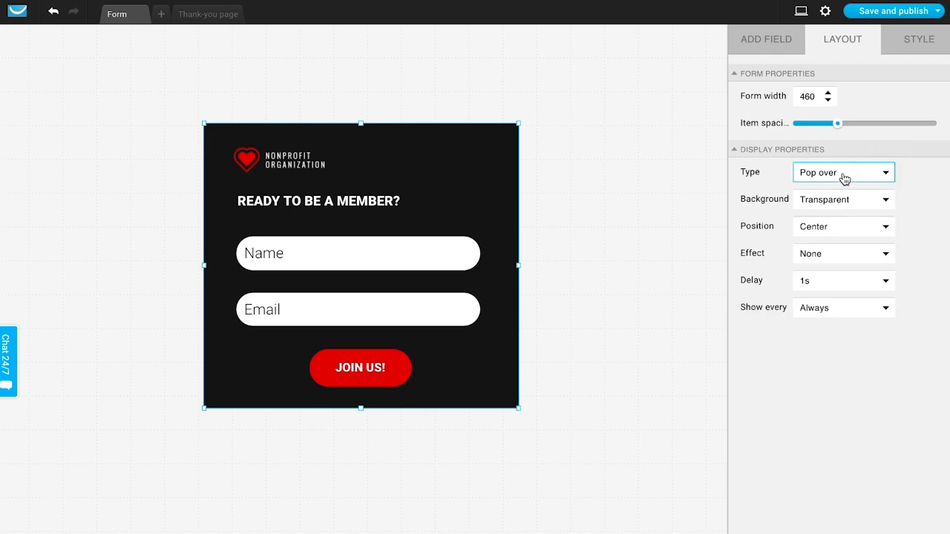
left_click(842, 177)
left_click(837, 224)
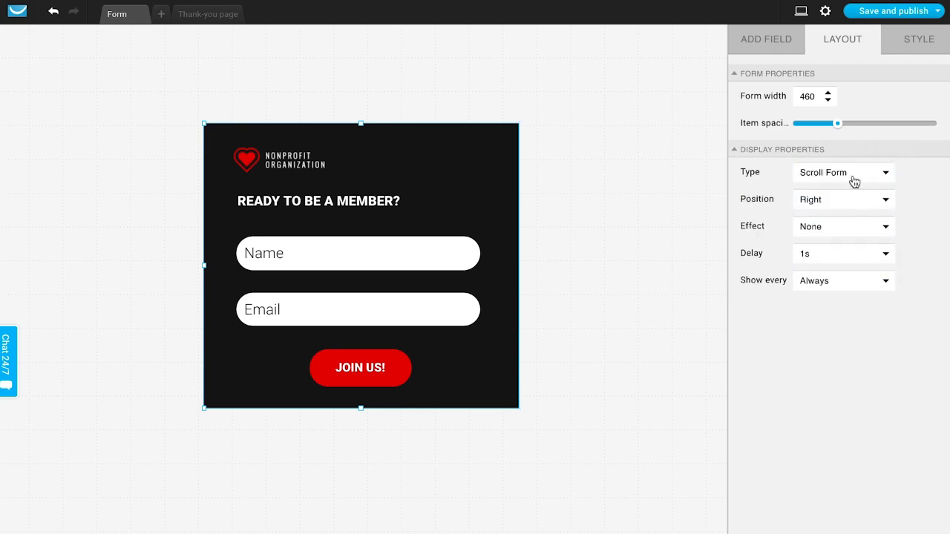
left_click(828, 173)
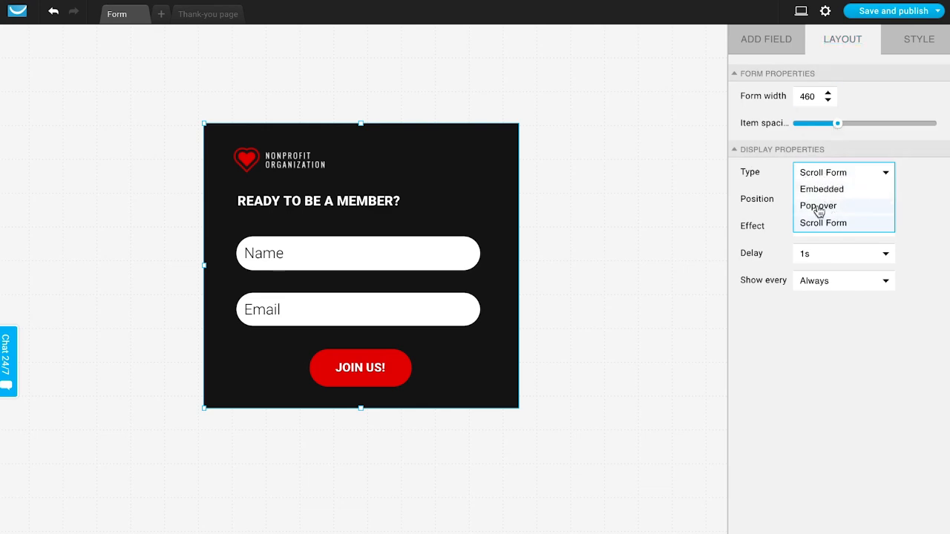
- Look over the style options of the form background, the headline and the Name field
left_click(919, 41)
mouse_move(913, 20)
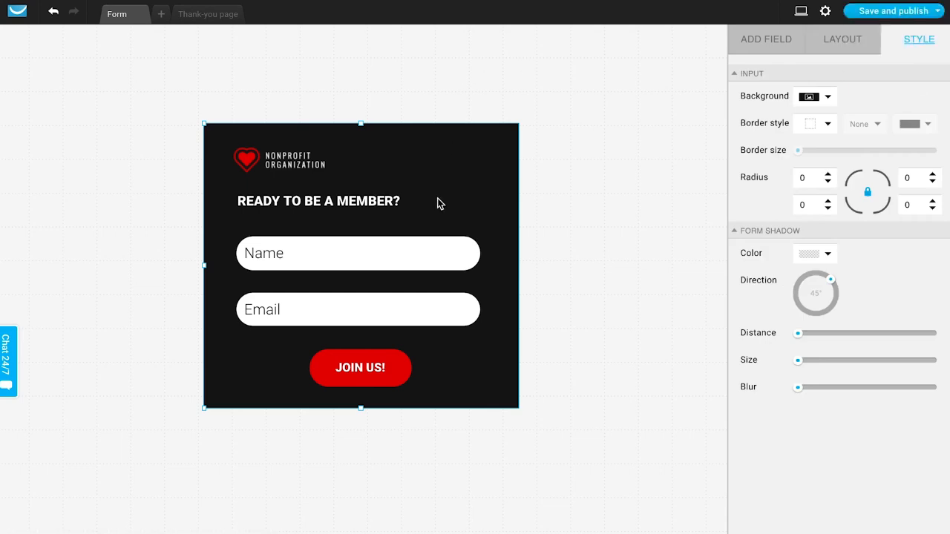
left_click(366, 208)
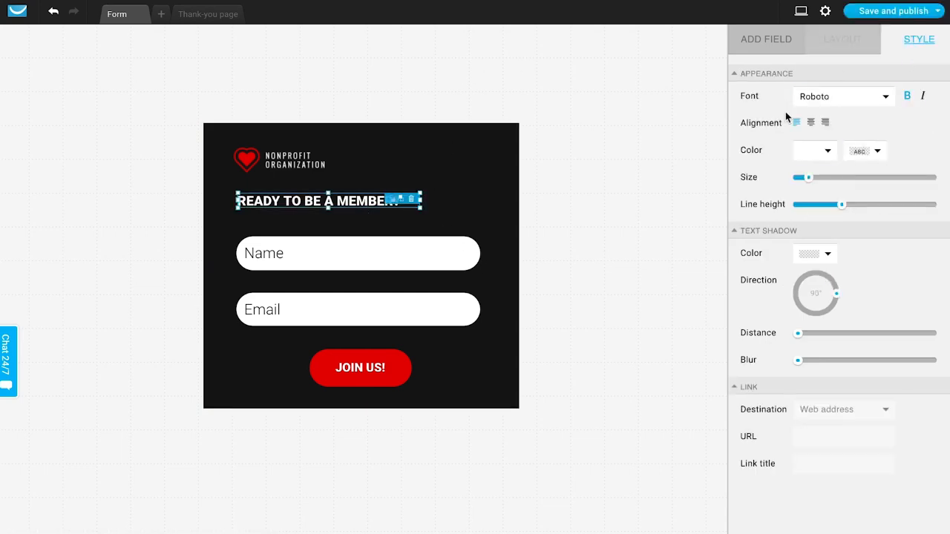
left_click(309, 248)
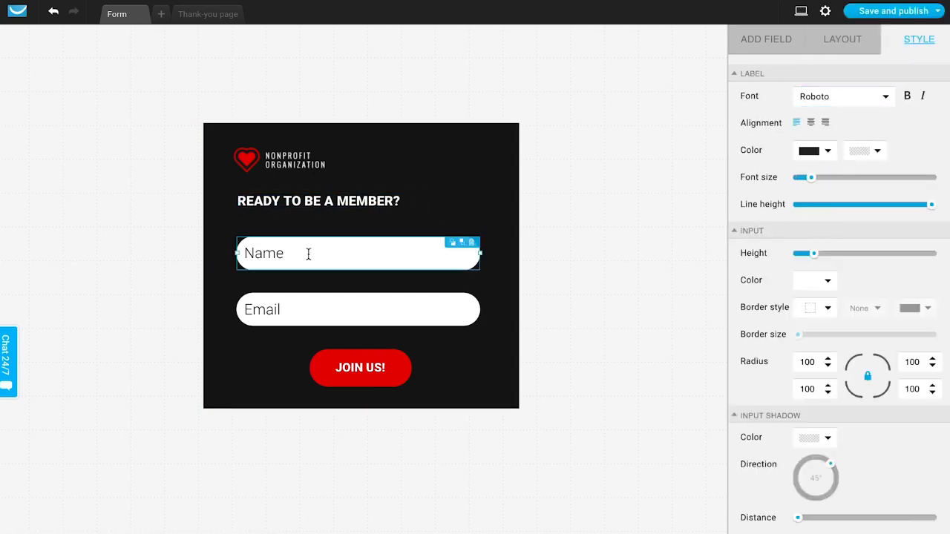
- Change the JOIN US! button's fill to solid orange #E69300
left_click(385, 368)
left_click(825, 254)
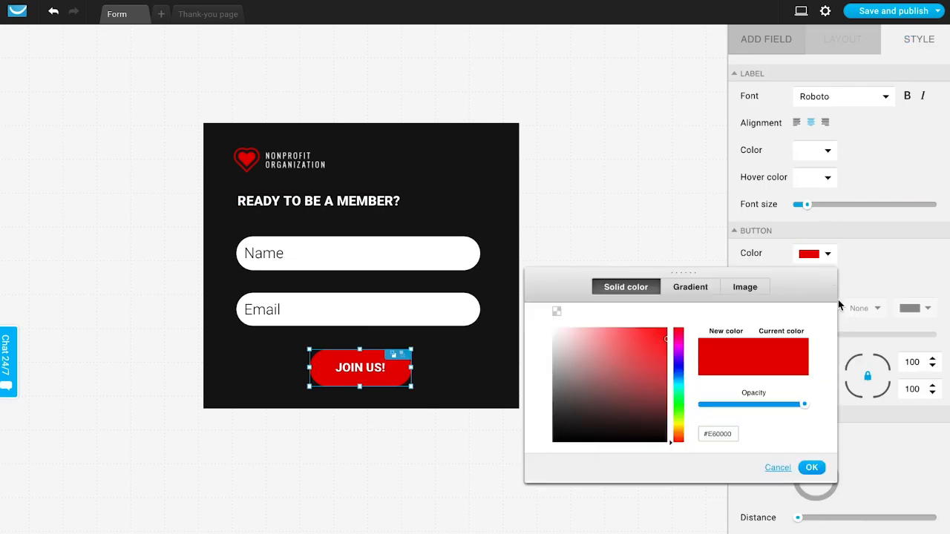
left_click(675, 421)
left_click(679, 431)
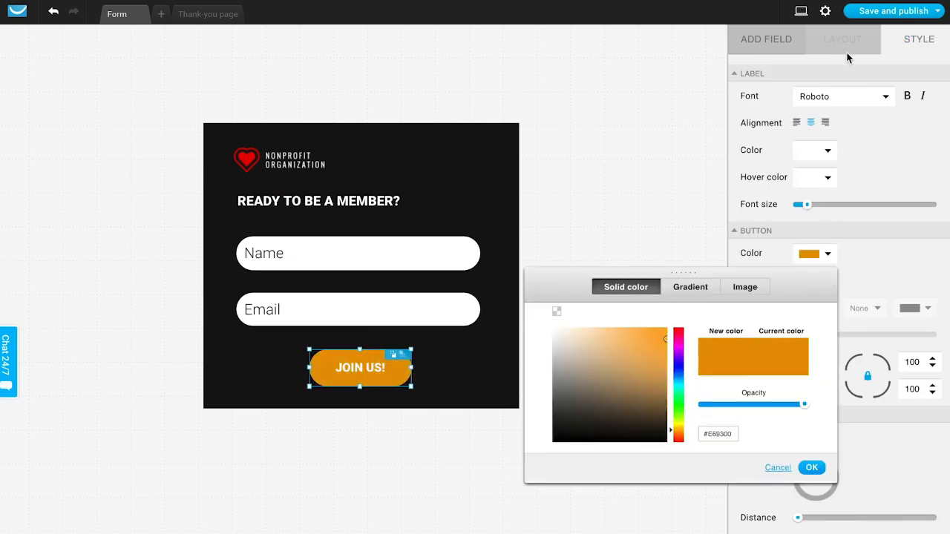
left_click(814, 467)
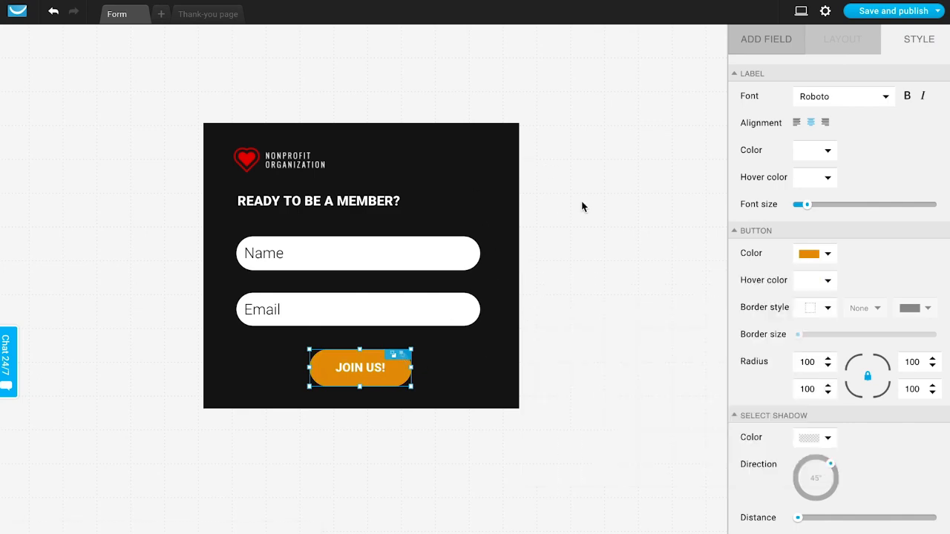
- Select the form background and review its style options and the fields that can be added
left_click(541, 193)
left_click(487, 197)
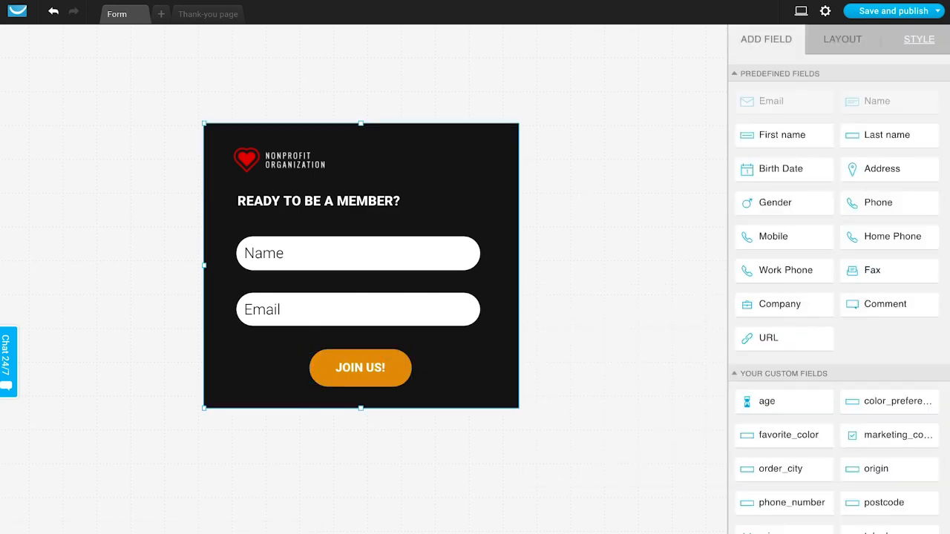
left_click(936, 42)
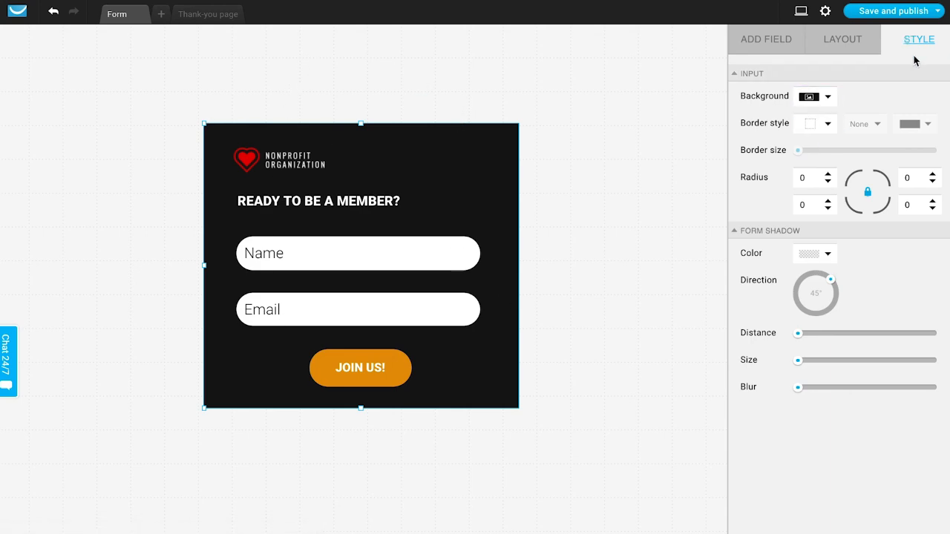
left_click(785, 46)
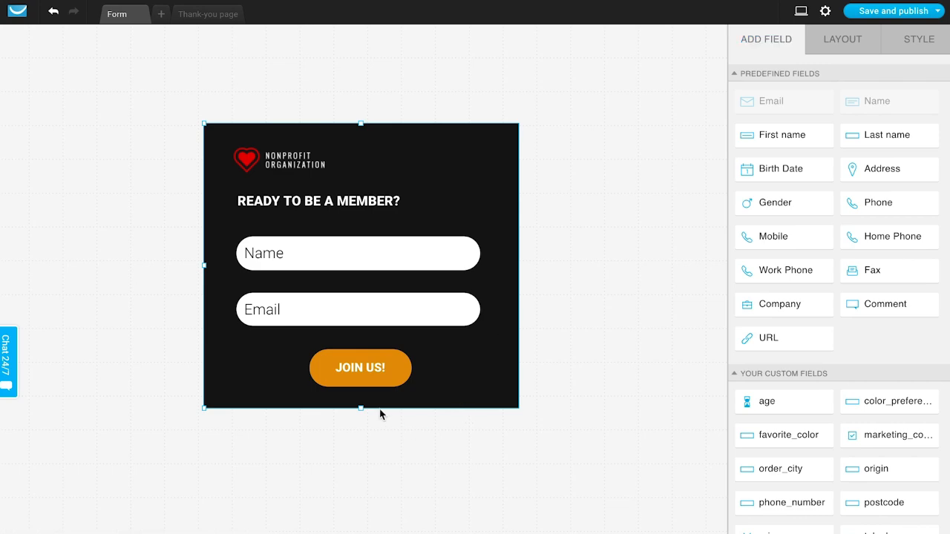
- Make room in a taller form by lowering the JOIN US! button, and add a Birth Date field below Email
left_click_drag(362, 409, 356, 514)
left_click_drag(358, 331, 351, 405)
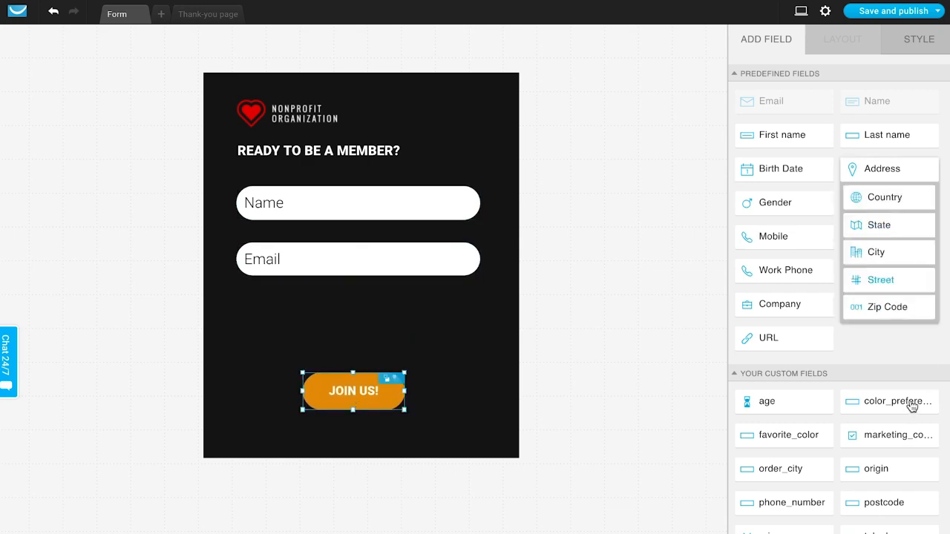
scroll(907, 344, "down", 1)
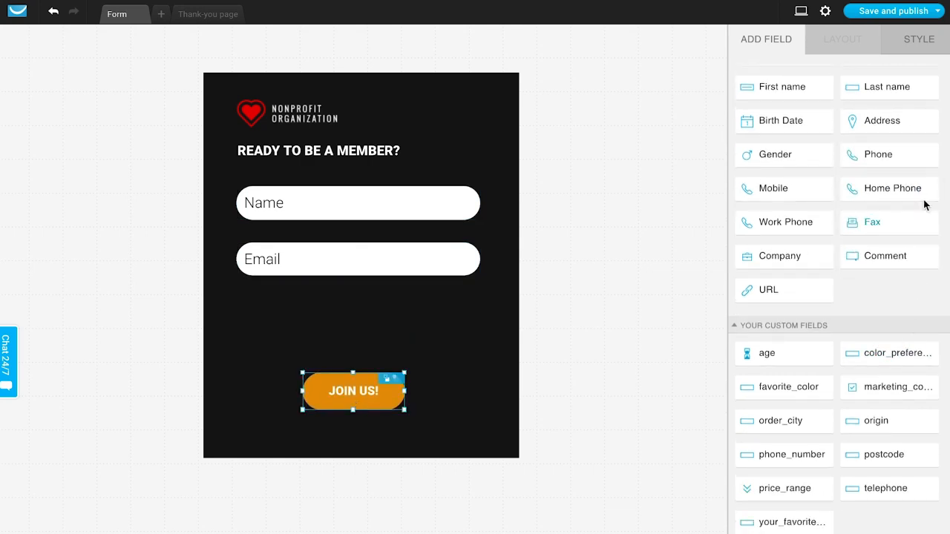
left_click_drag(818, 131, 365, 310)
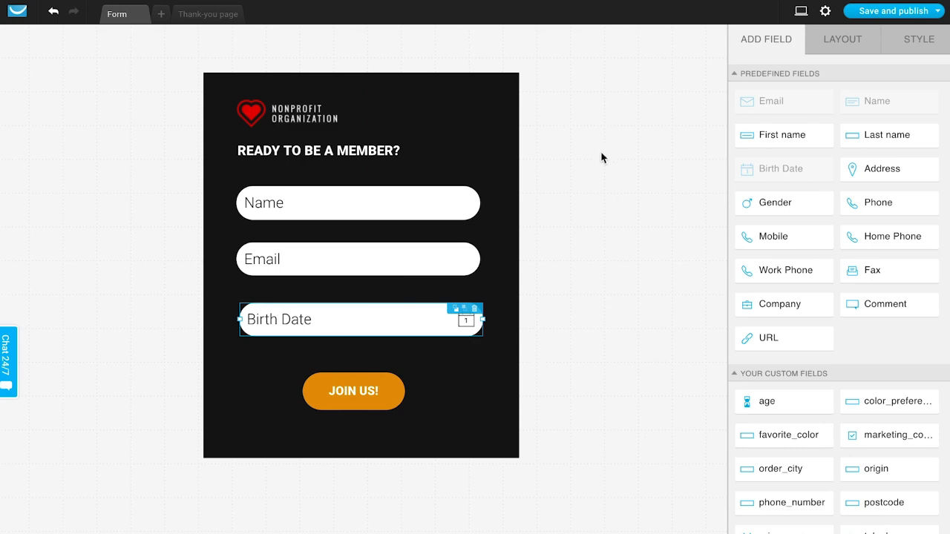
- Open the form settings and name the form "New homepage signups"
left_click(826, 12)
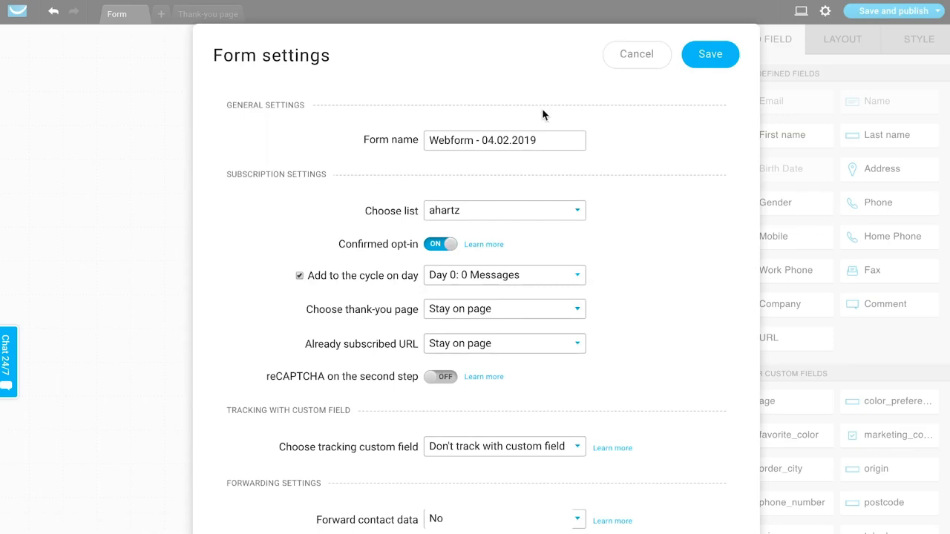
triple_click(507, 146)
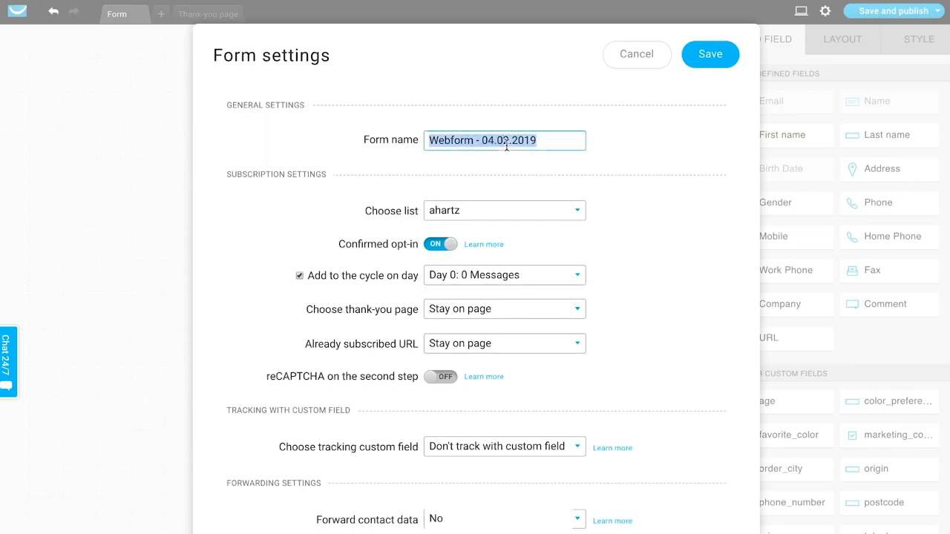
type("New homepage signs")
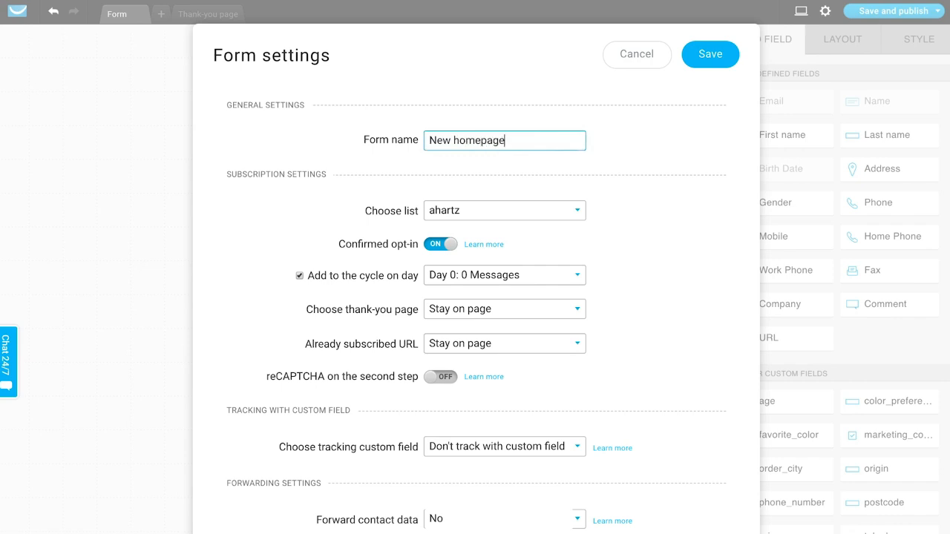
- Assign the form to the leads_electronics list and turn off confirmed opt-in
left_click(446, 213)
scroll(446, 272, "down", 5)
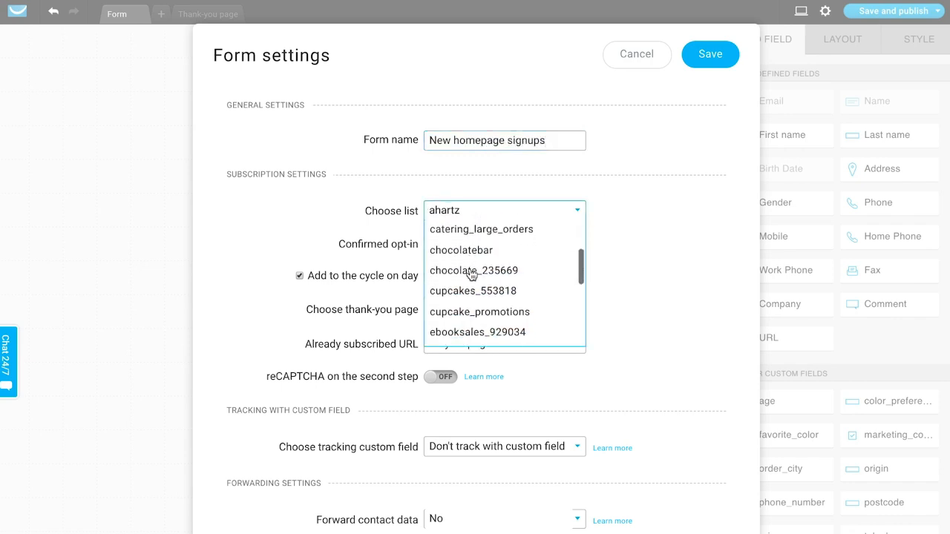
scroll(471, 271, "down", 1)
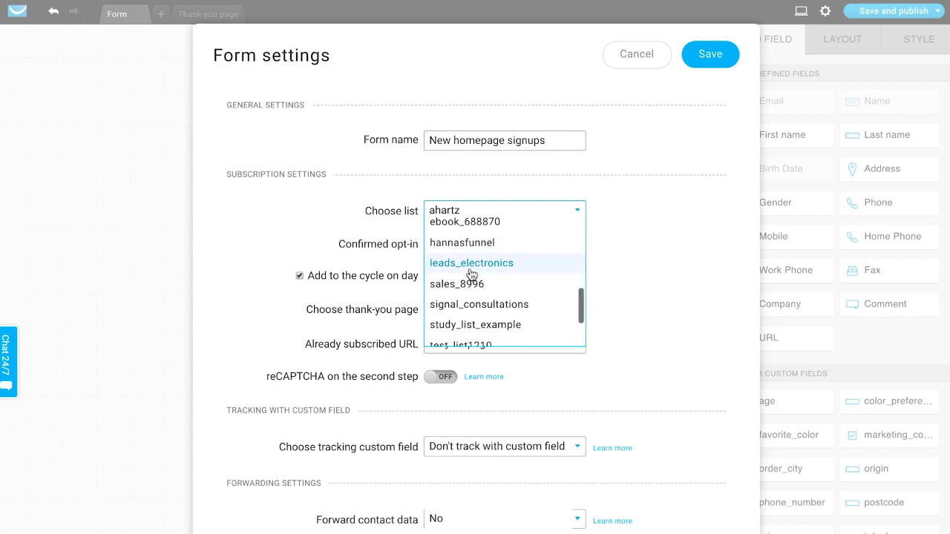
left_click(470, 264)
scroll(660, 254, "down", 1)
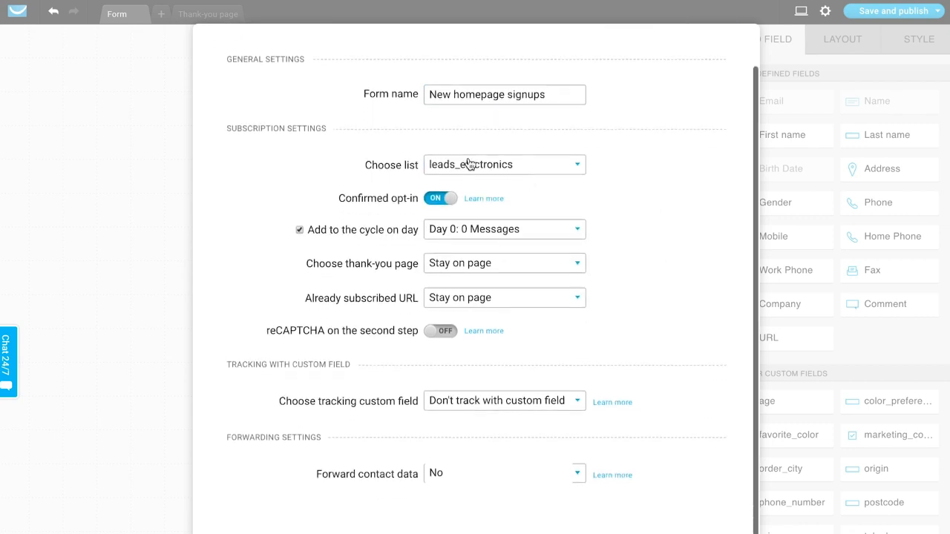
left_click(449, 203)
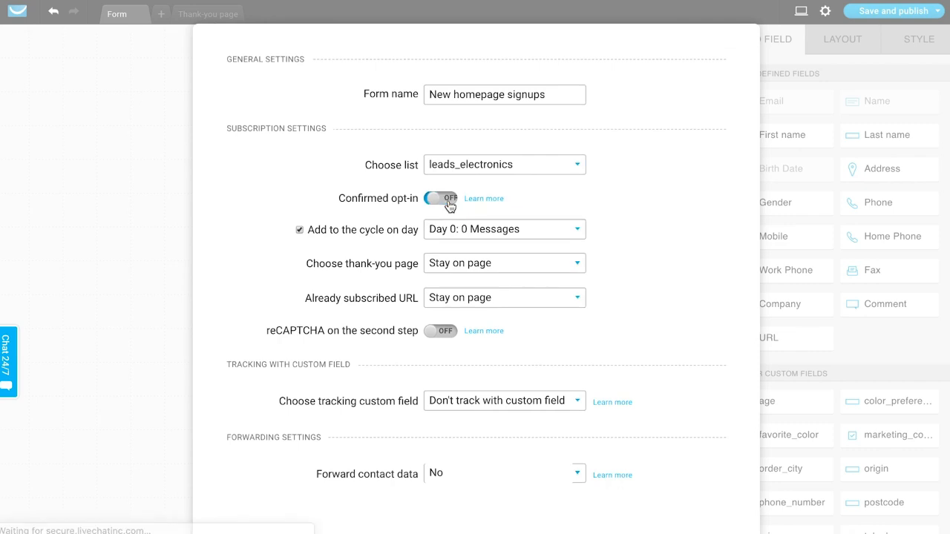
- Try the Default thank-you page and switch the thank-you page setting to Custom, leaving its URL empty
scroll(681, 209, "down", 1)
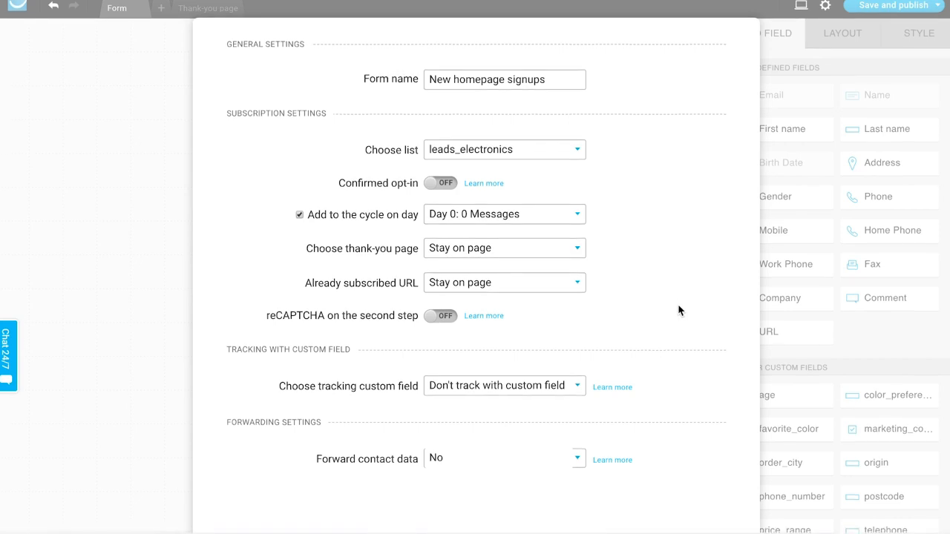
left_click(513, 260)
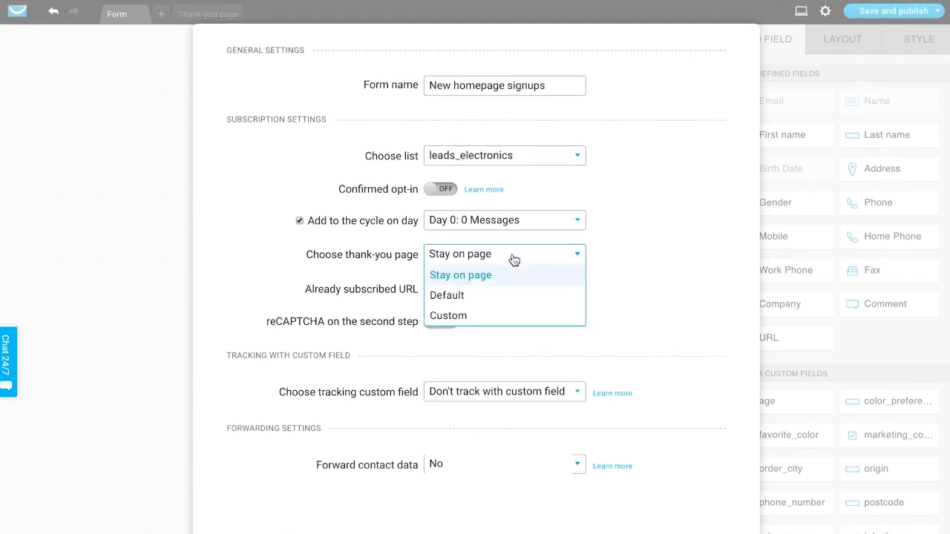
left_click(449, 297)
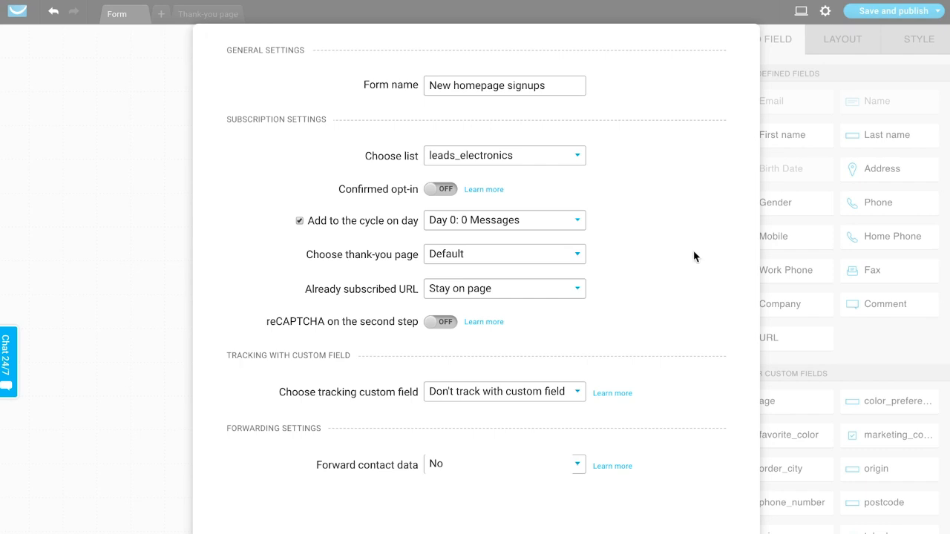
left_click(553, 257)
left_click(461, 318)
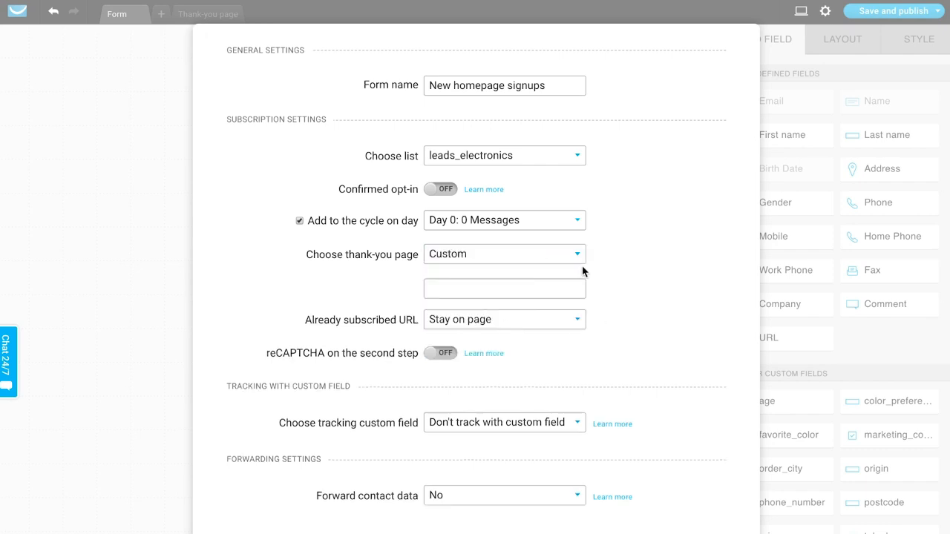
left_click(528, 285)
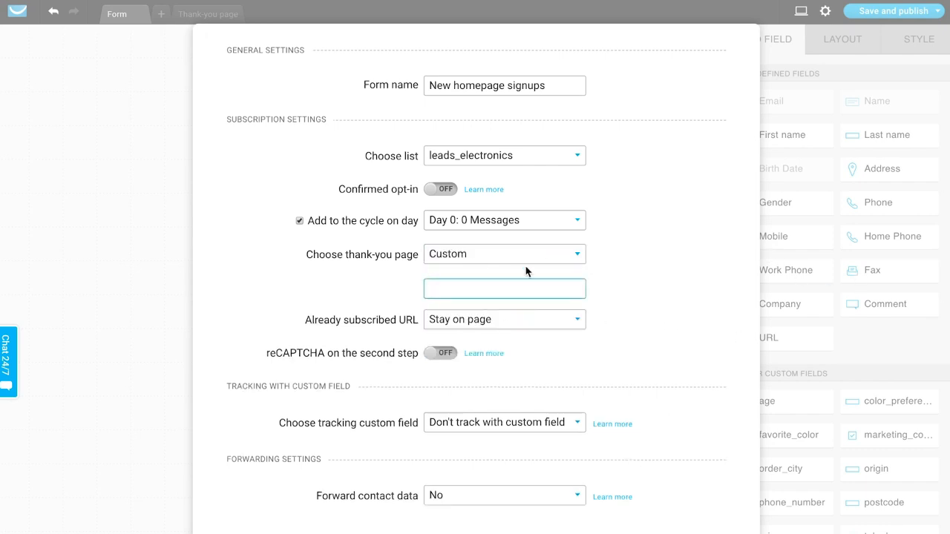
left_click(539, 257)
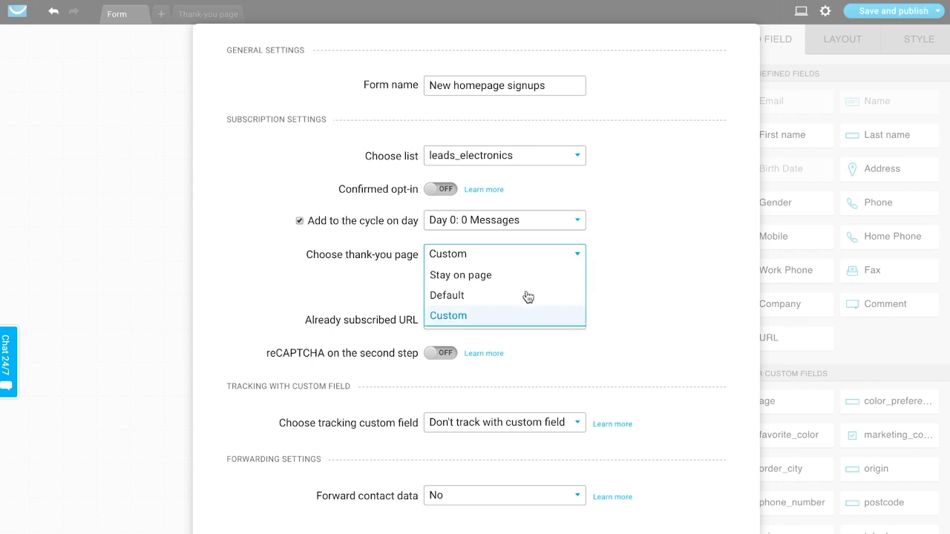
left_click(456, 319)
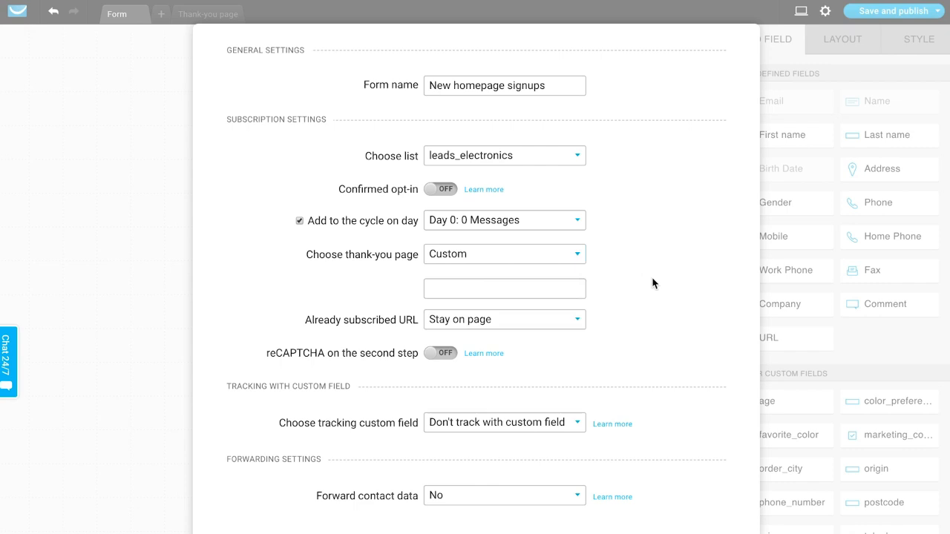
- Review the remaining form settings and try to save them
scroll(653, 283, "down", 1)
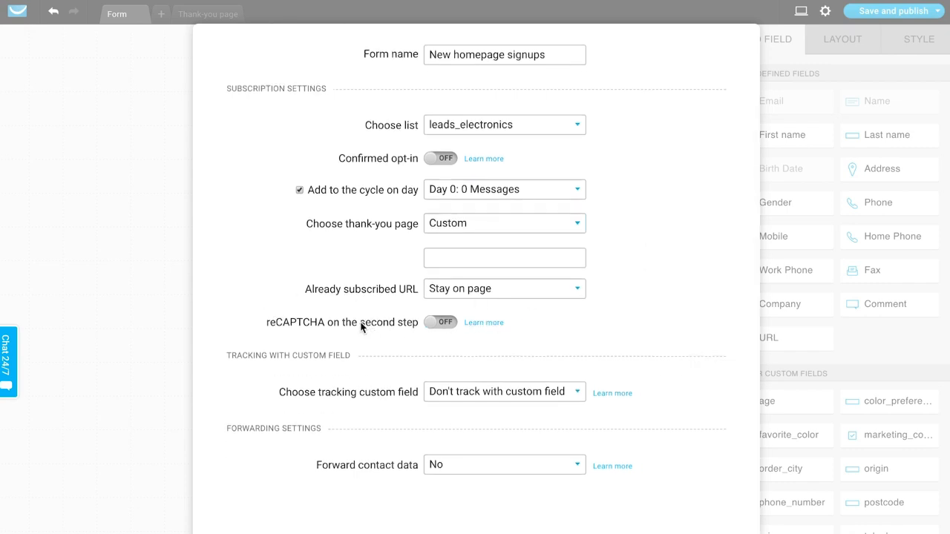
scroll(614, 312, "down", 1)
scroll(590, 255, "up", 3)
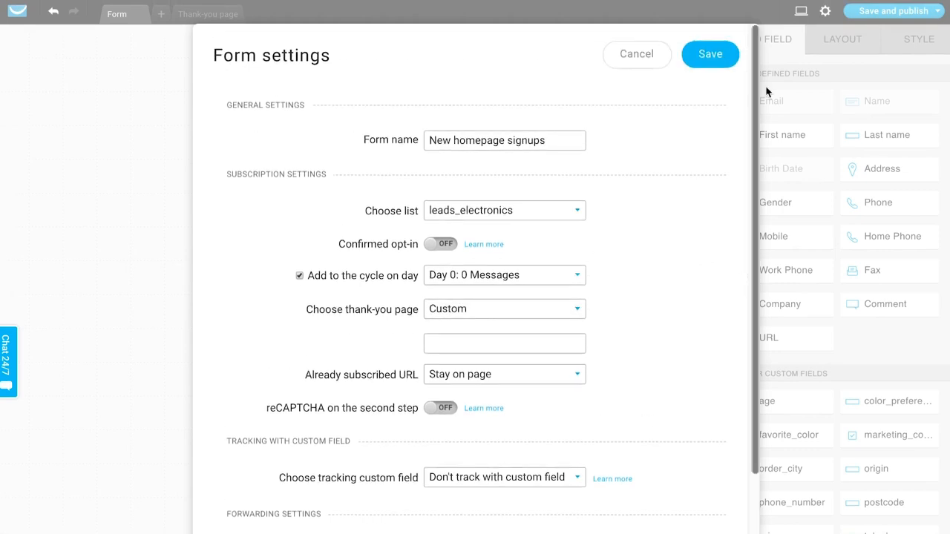
left_click(713, 55)
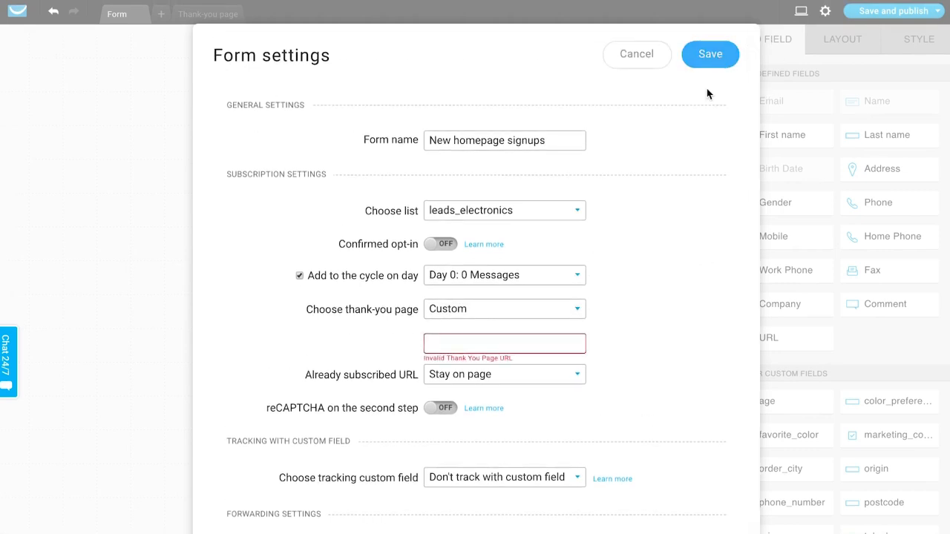
- Set the form's thank-you page to Default and save the form settings
left_click(516, 309)
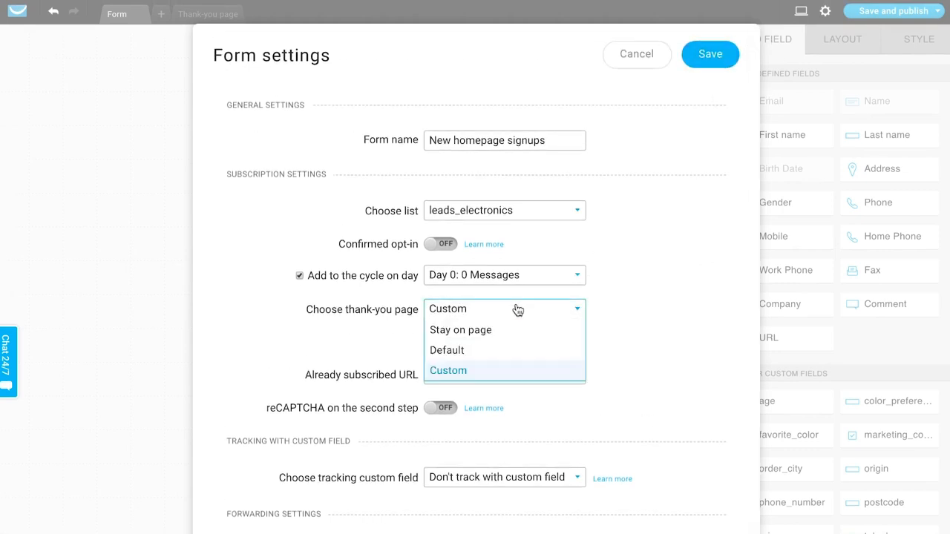
left_click(468, 350)
left_click(717, 55)
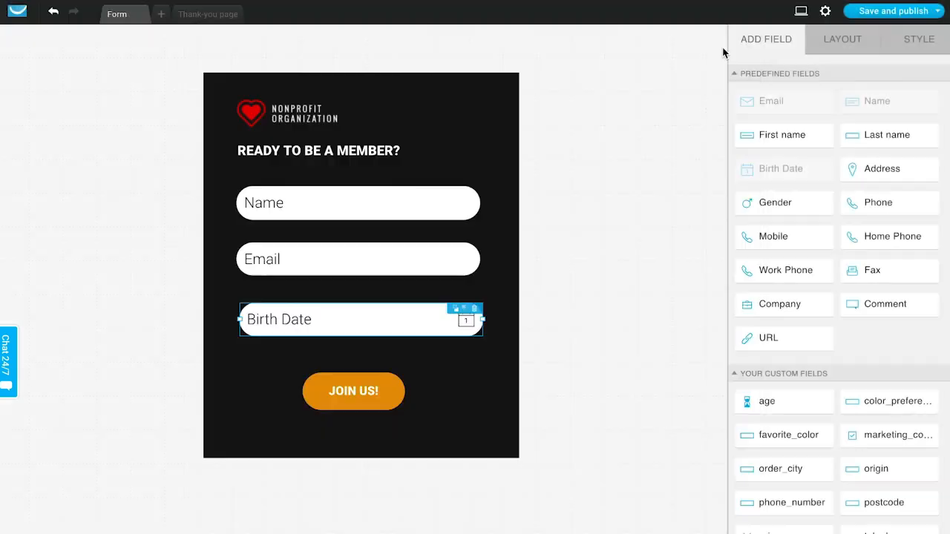
- Check the design of the thank-you page, selecting its background, and save and publish the form
left_click(211, 15)
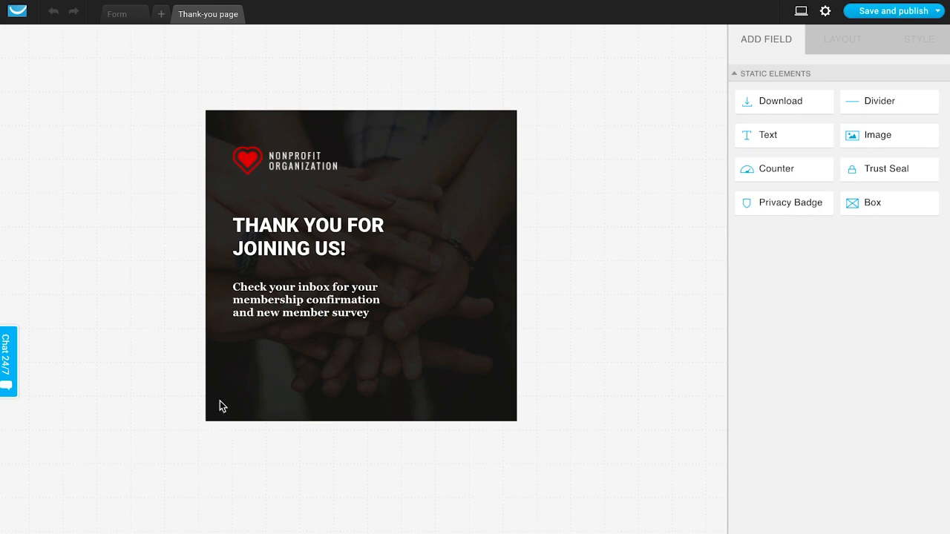
left_click(399, 135)
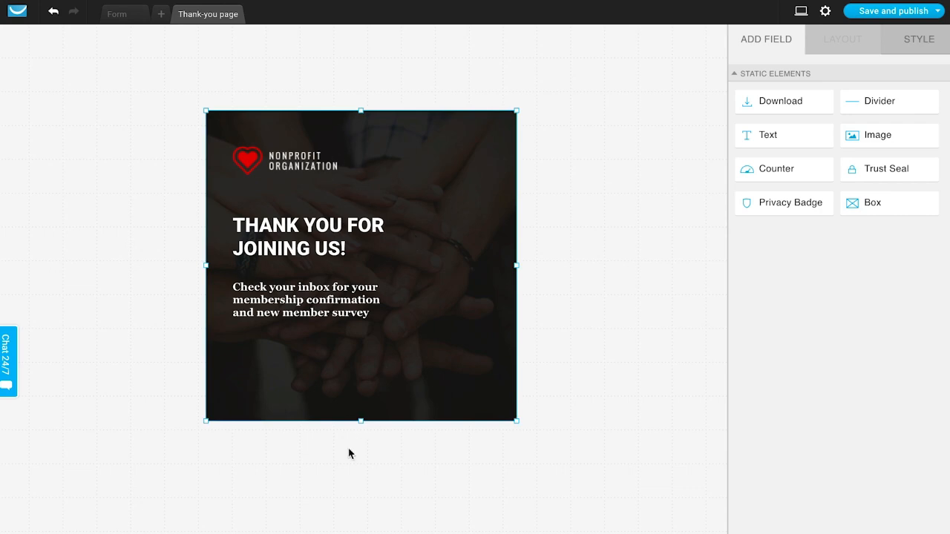
left_click(934, 9)
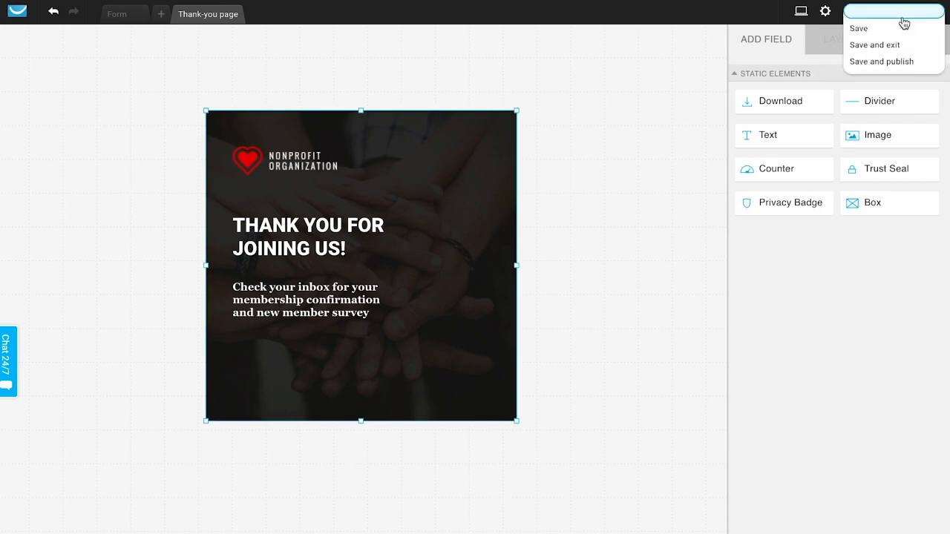
left_click(897, 63)
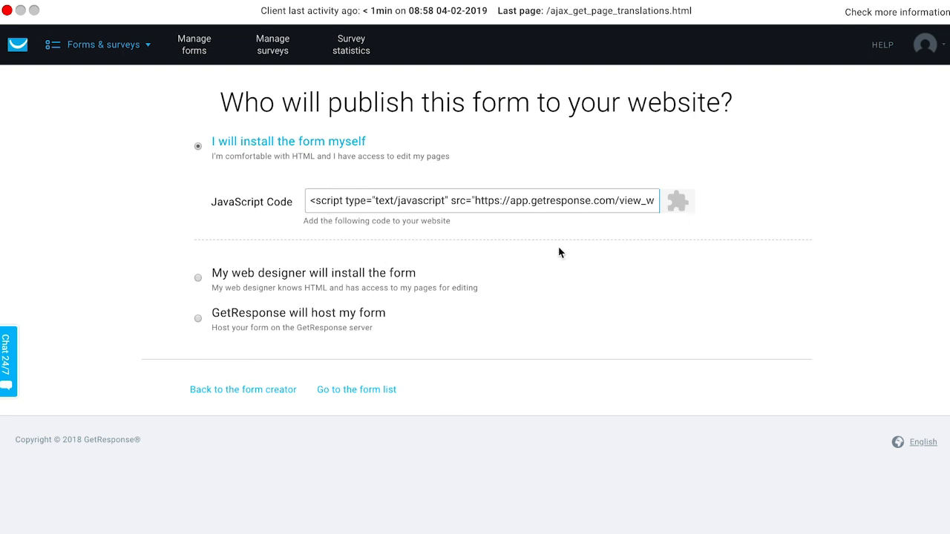
- Review the option for a web designer to install the form and choose to have GetResponse host it
left_click(369, 282)
scroll(615, 333, "down", 5)
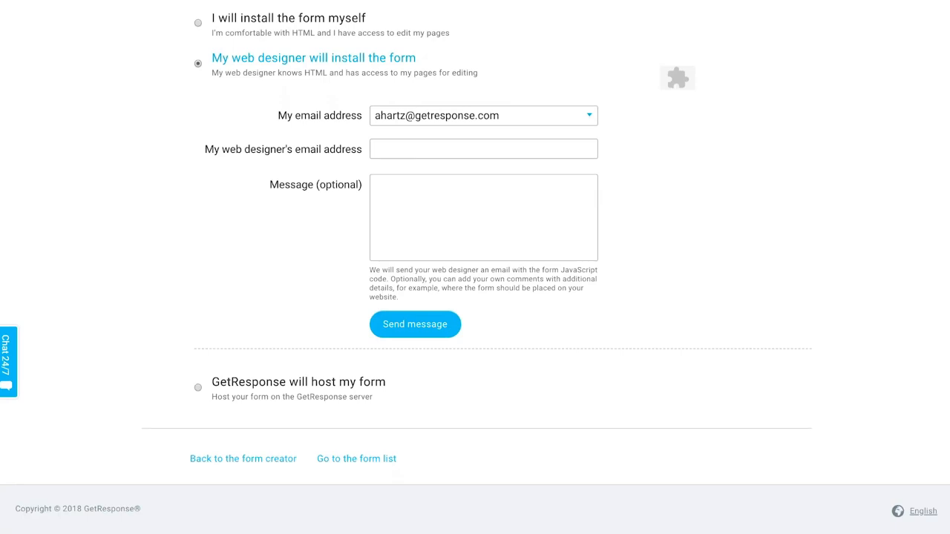
left_click(258, 382)
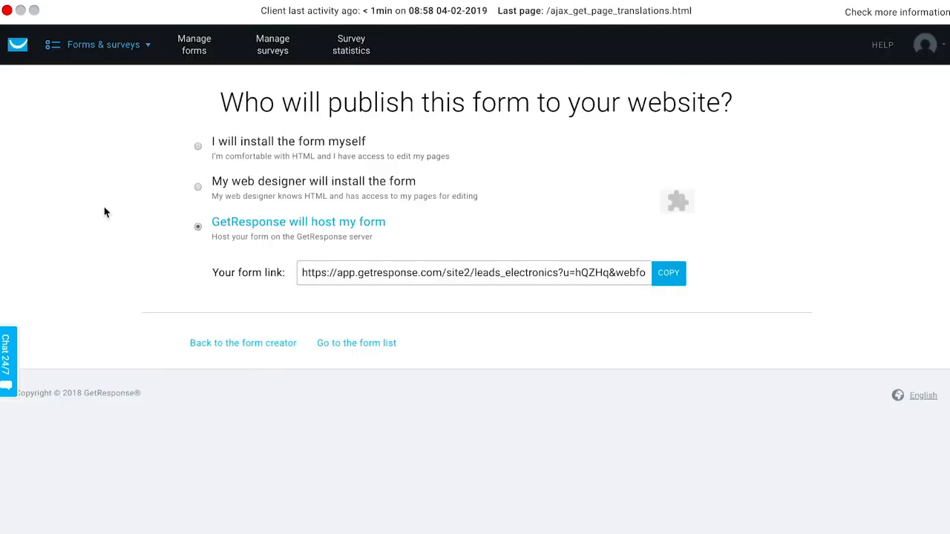
- Open the hosted form link to preview the published form and dismiss the page translation offer
triple_click(334, 279)
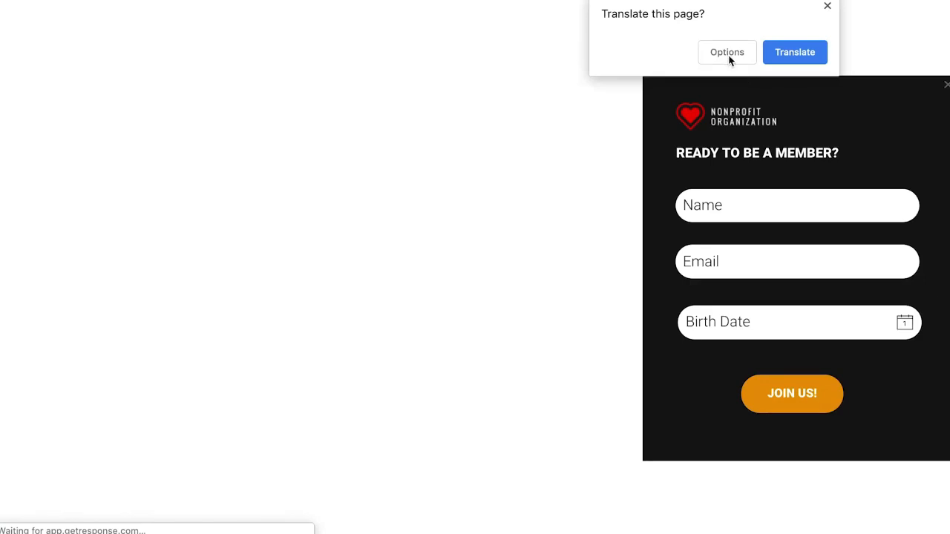
left_click(829, 6)
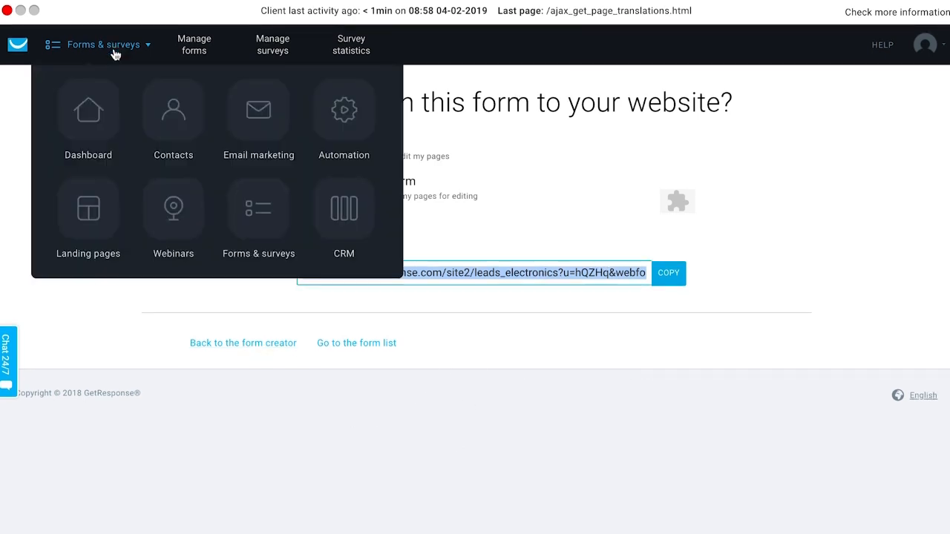
- Go to the form list, look through the forms, and show the available actions for "New homepage signups"
left_click(363, 344)
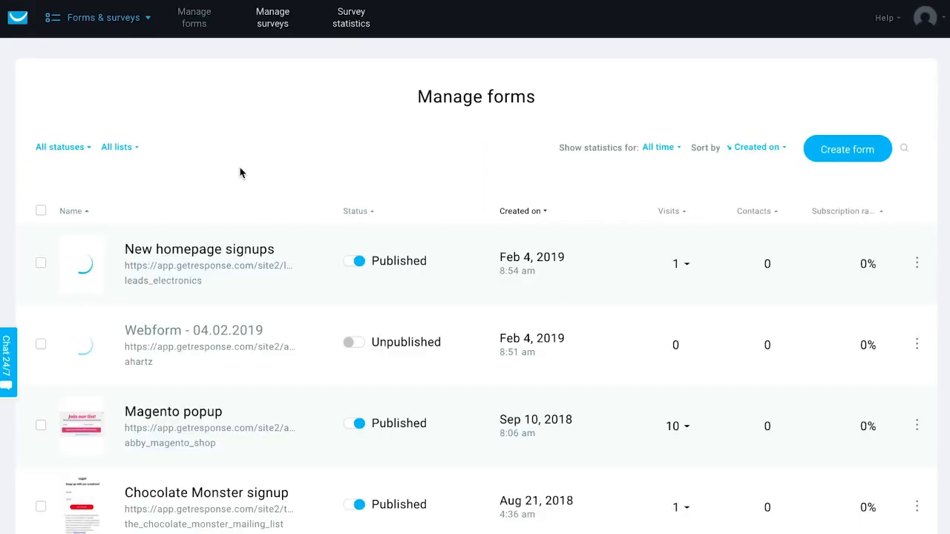
scroll(293, 407, "down", 4)
scroll(292, 407, "up", 3)
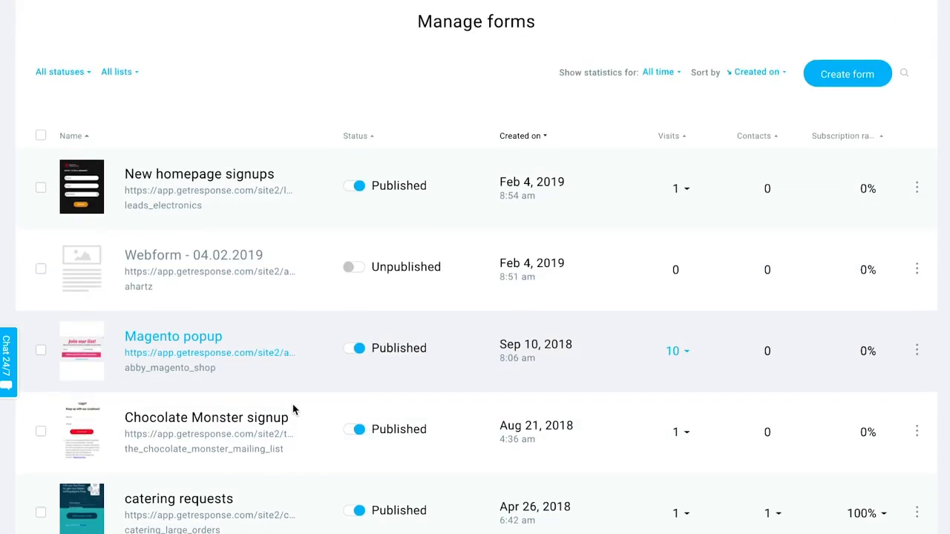
left_click(918, 188)
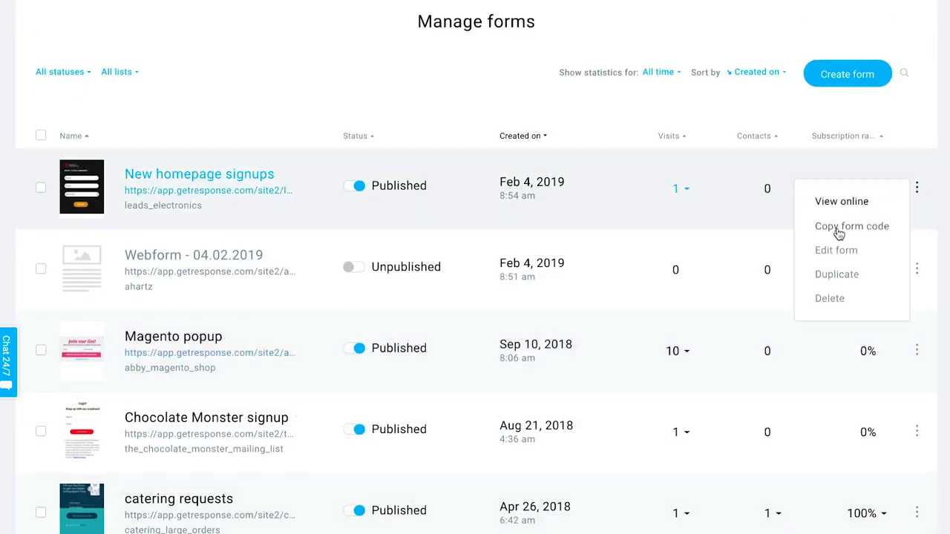